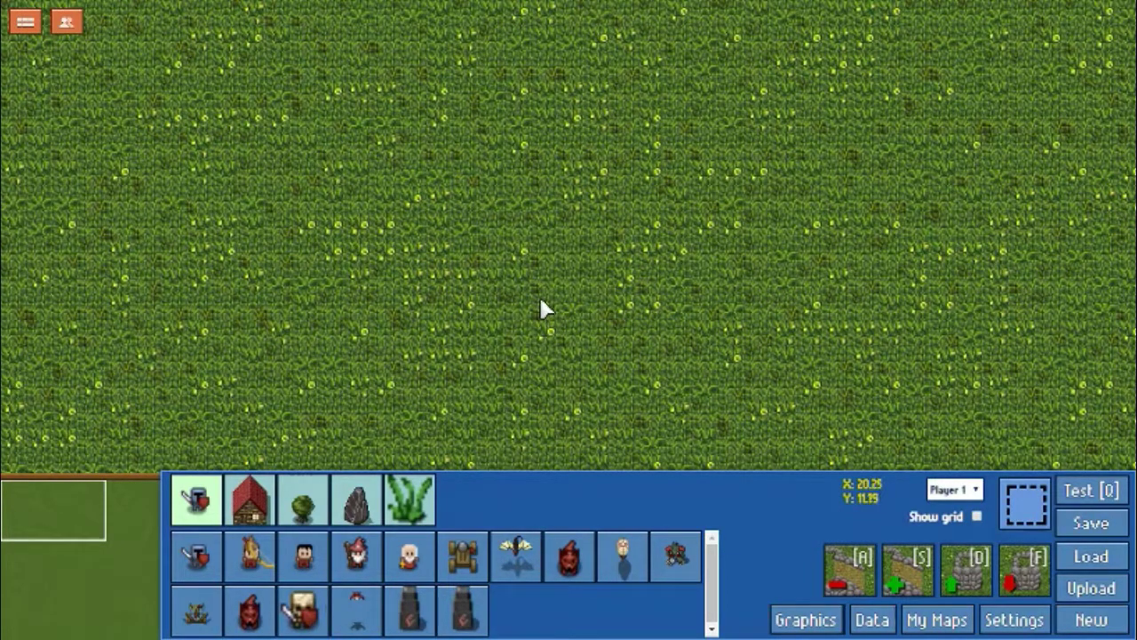
# Step: Pan around the empty grass map using the minimap, then show the Buildings palette
pyautogui.moveTo(83, 514)
pyautogui.mouseDown()
pyautogui.moveTo(119, 528)
pyautogui.moveTo(96, 617)
pyautogui.moveTo(110, 530)
pyautogui.moveTo(99, 509)
pyautogui.moveTo(76, 515)
pyautogui.moveTo(86, 518)
pyautogui.mouseUp()
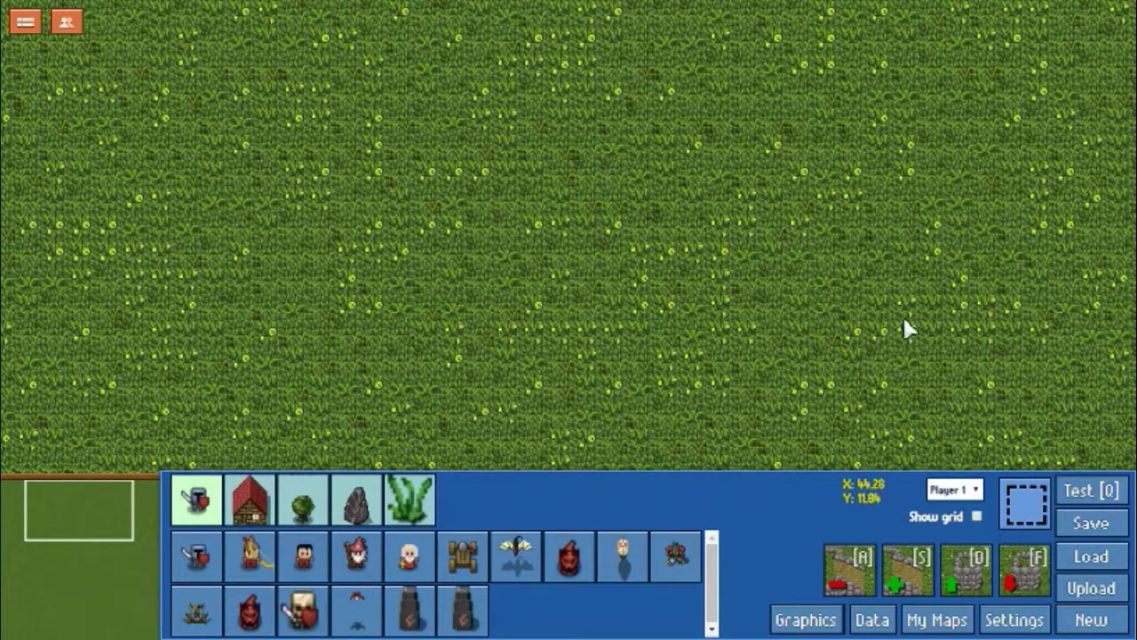
pyautogui.click(124, 518)
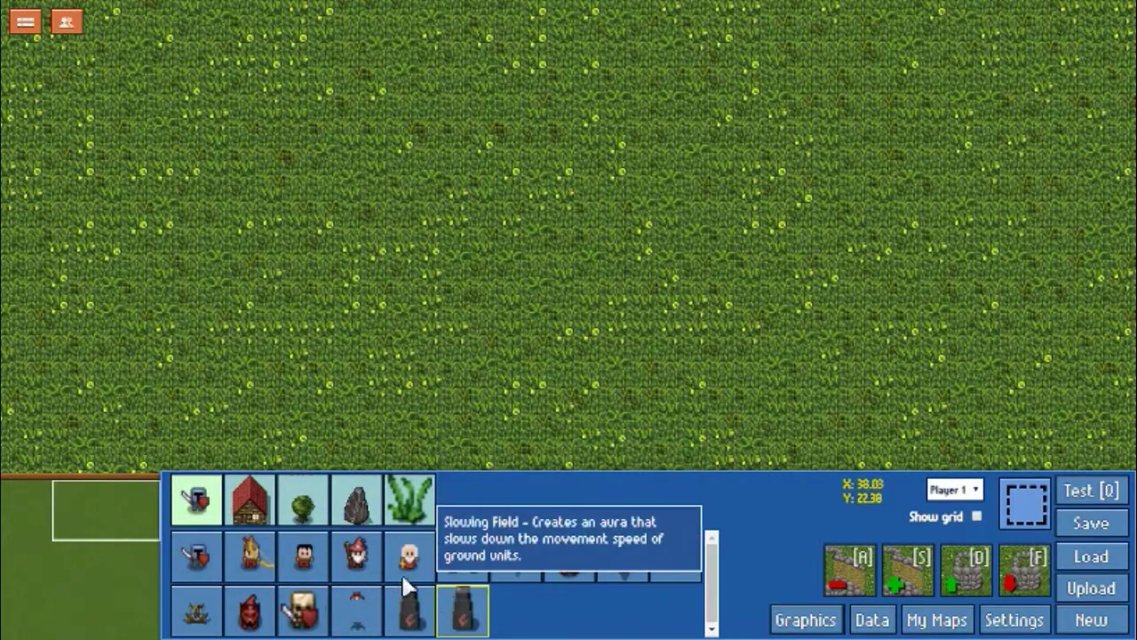
pyautogui.click(272, 500)
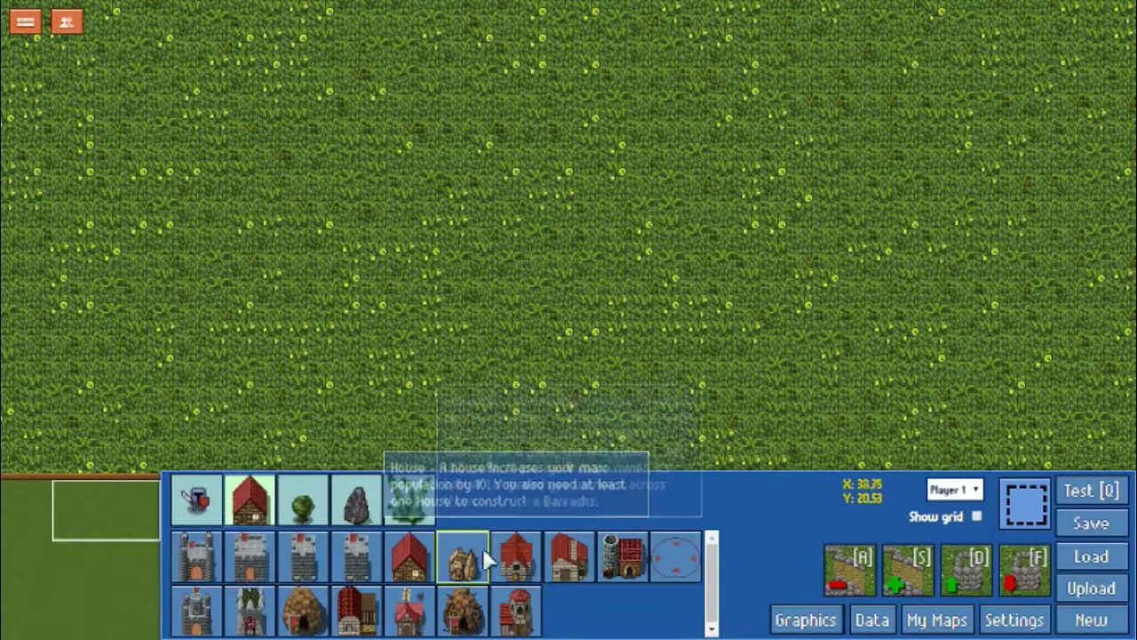
# Step: Browse the Trees, Rocks and Decoration palettes, scrolling through the rock and decoration lists
pyautogui.click(302, 514)
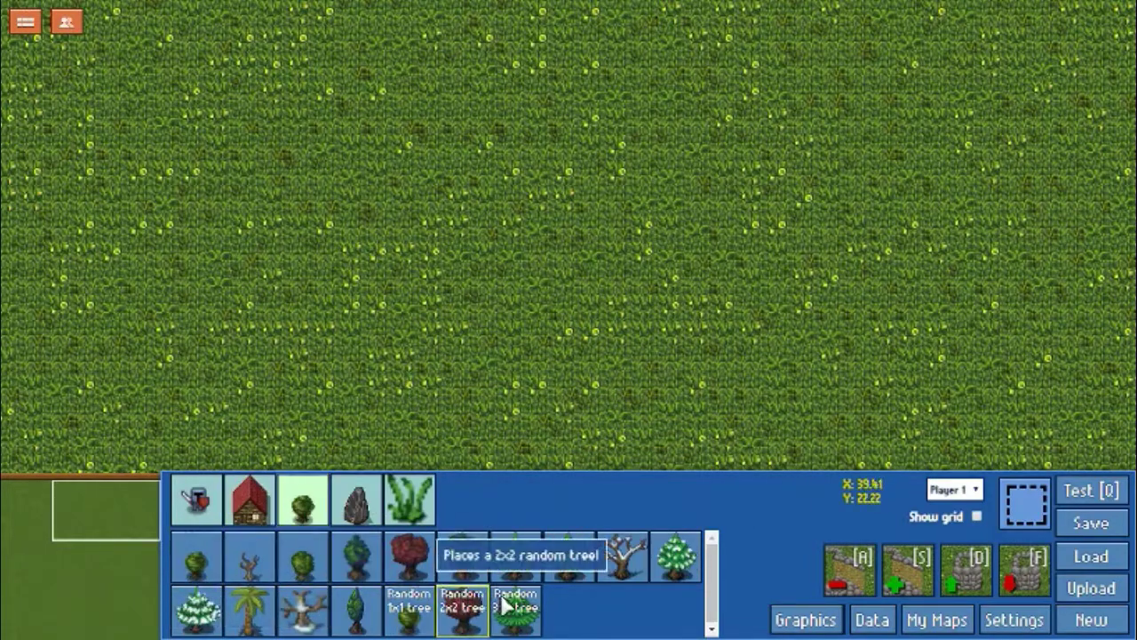
pyautogui.click(353, 513)
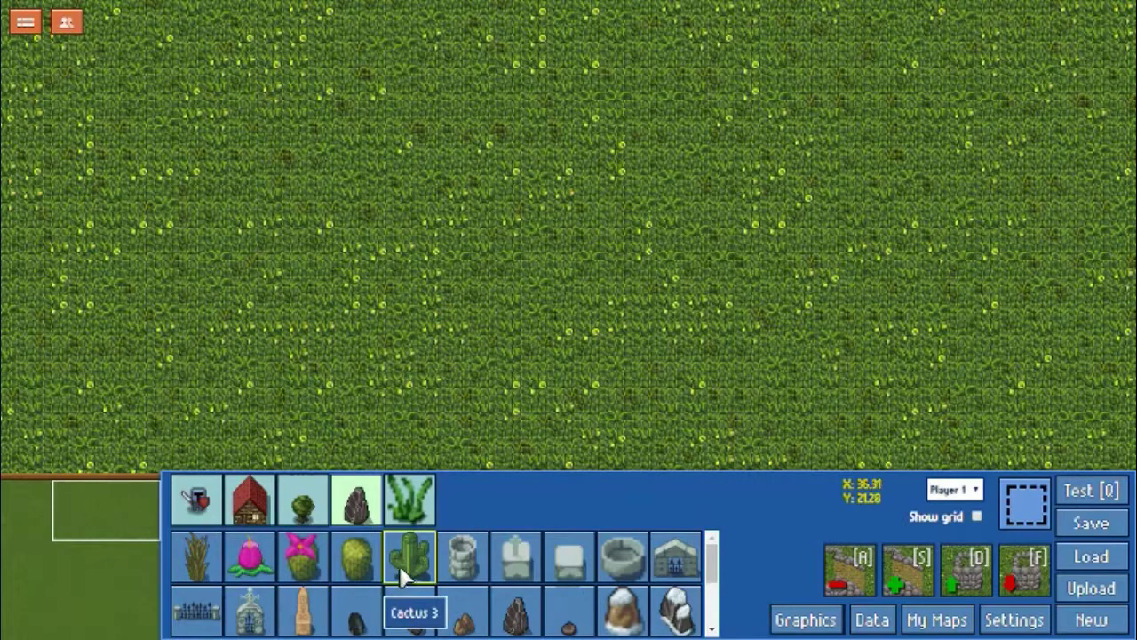
pyautogui.scroll(-2, 398, 567)
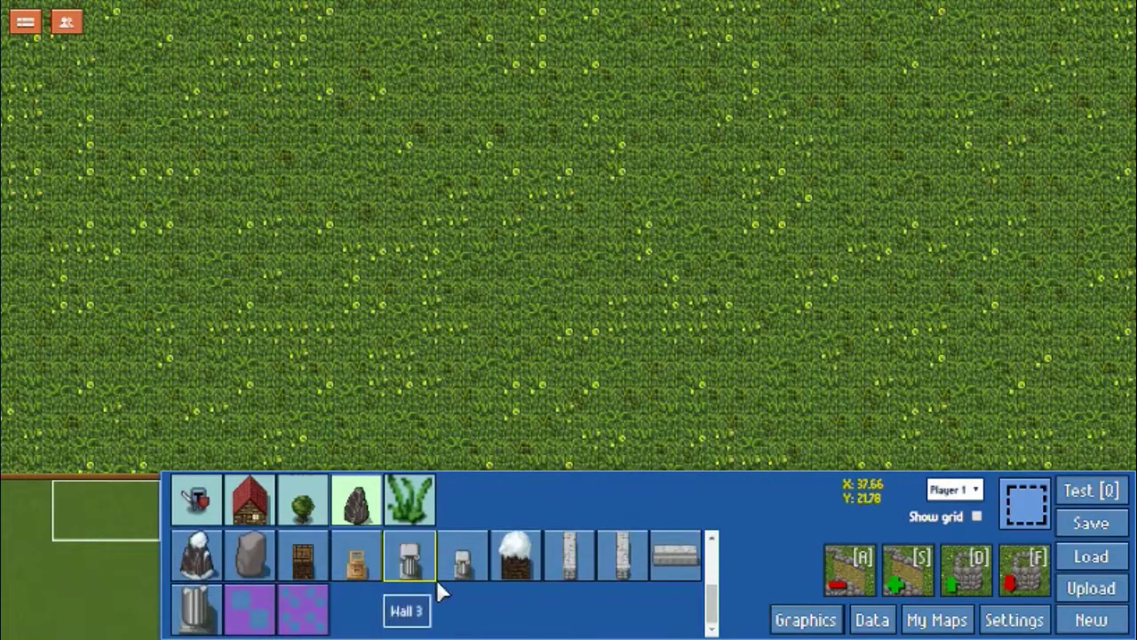
pyautogui.scroll(2, 435, 579)
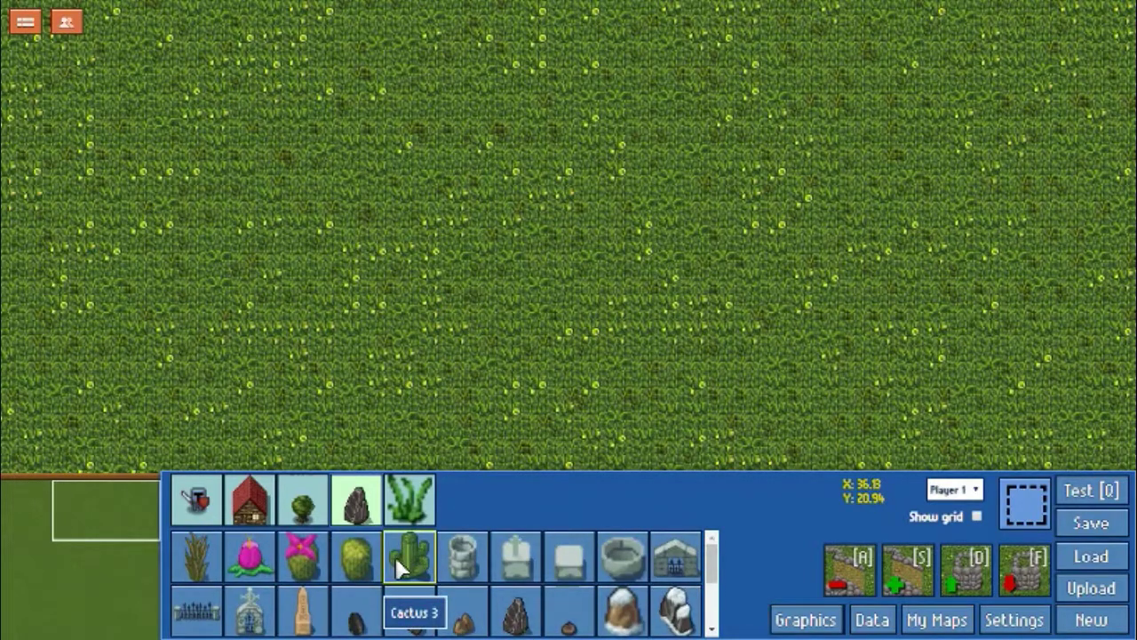
pyautogui.click(410, 508)
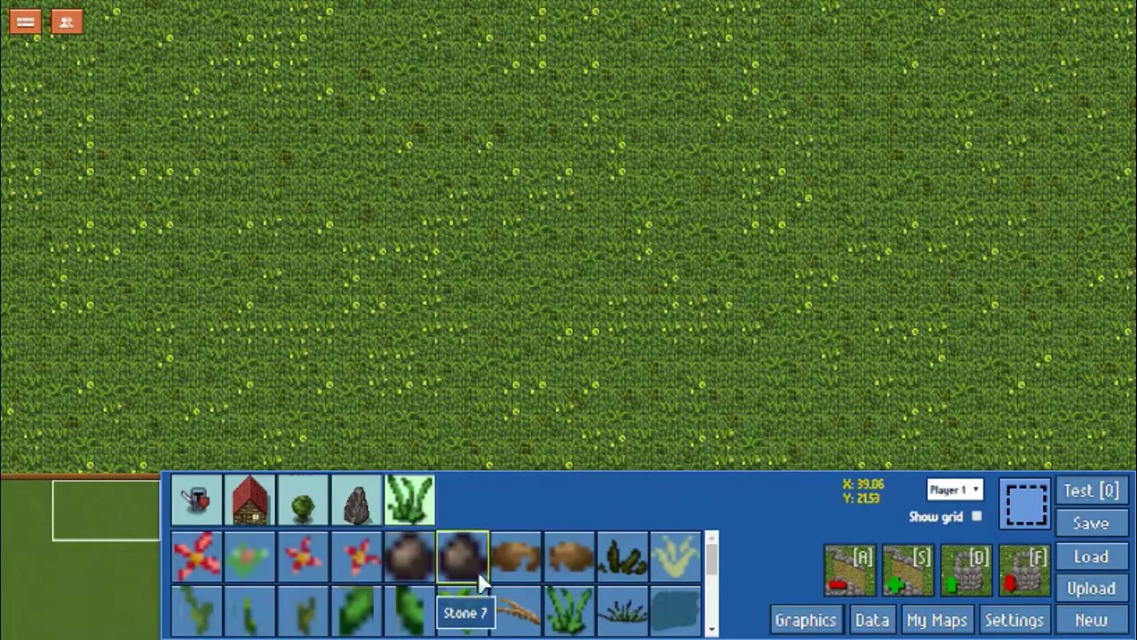
pyautogui.scroll(-5, 473, 572)
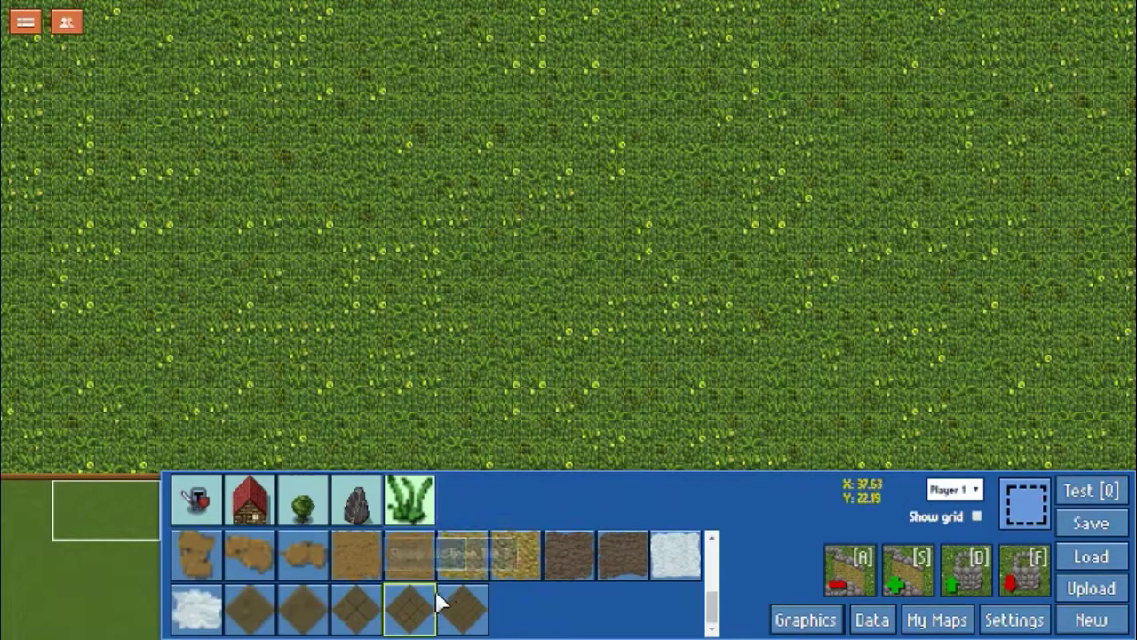
pyautogui.scroll(5, 437, 599)
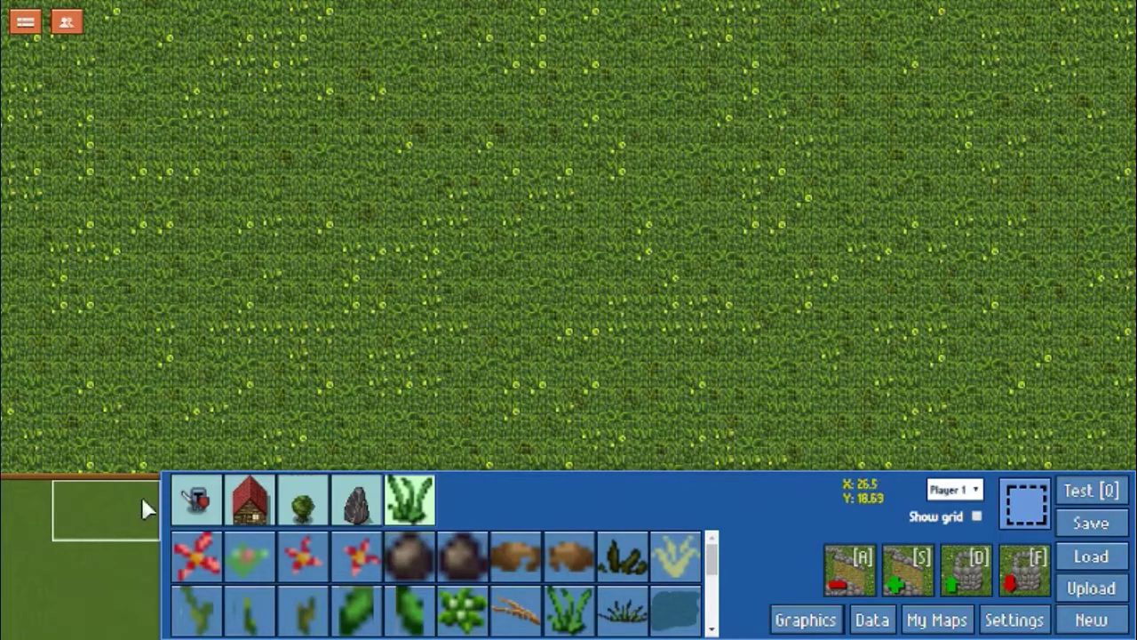
# Step: Create a new map with Size 75 : 75 and the Egypt theme
pyautogui.click(1092, 621)
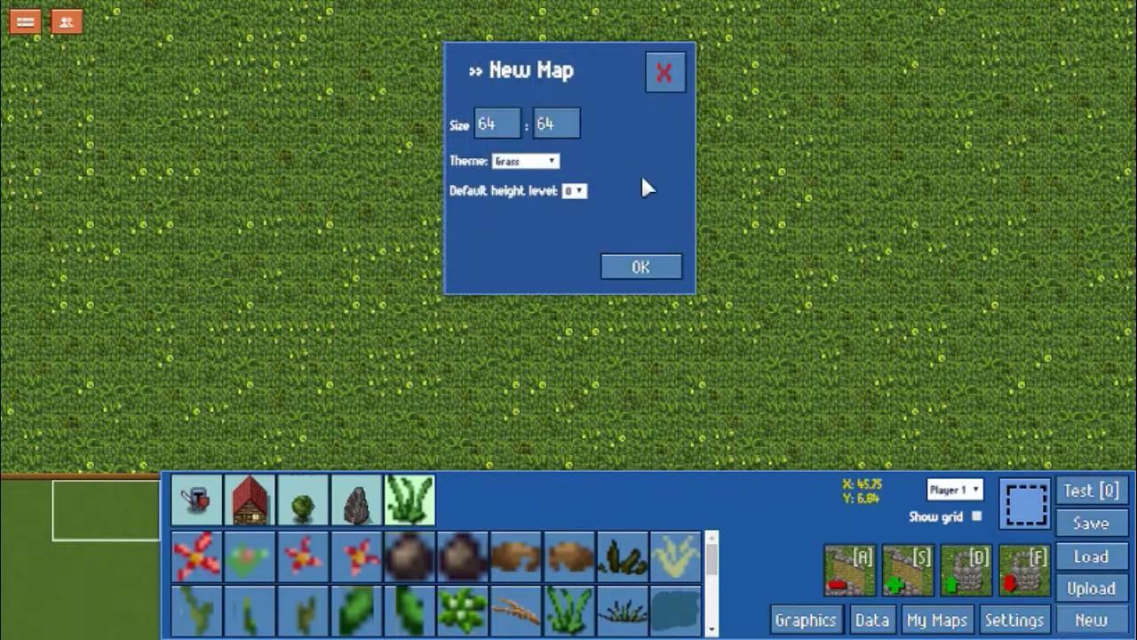
pyautogui.moveTo(585, 85); pyautogui.dragTo(558, 107)
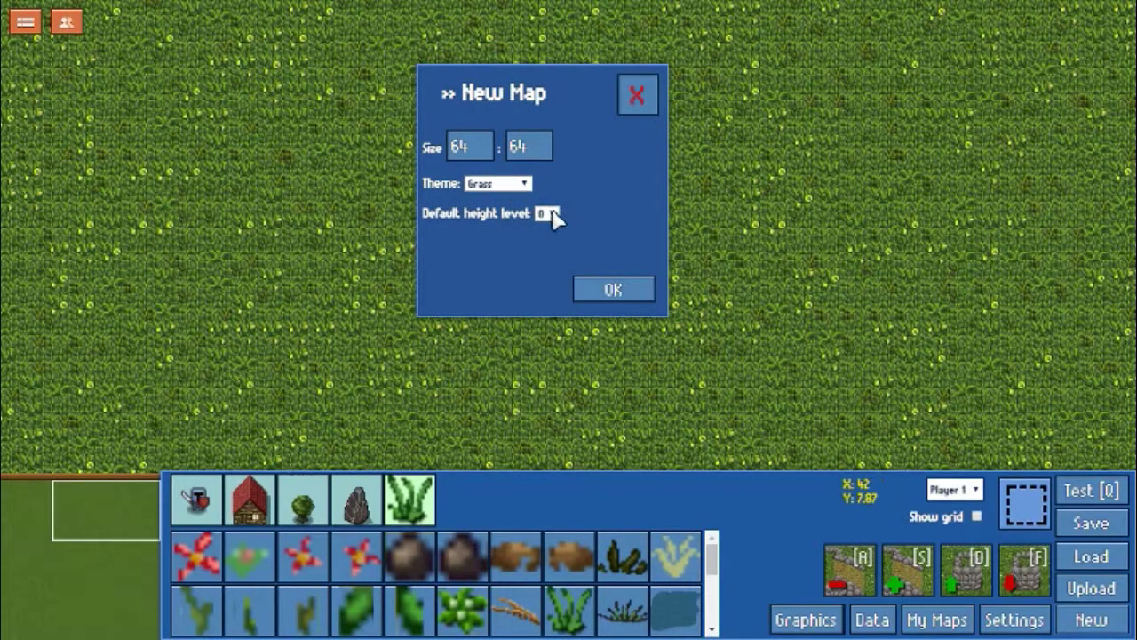
pyautogui.moveTo(469, 146); pyautogui.dragTo(450, 147)
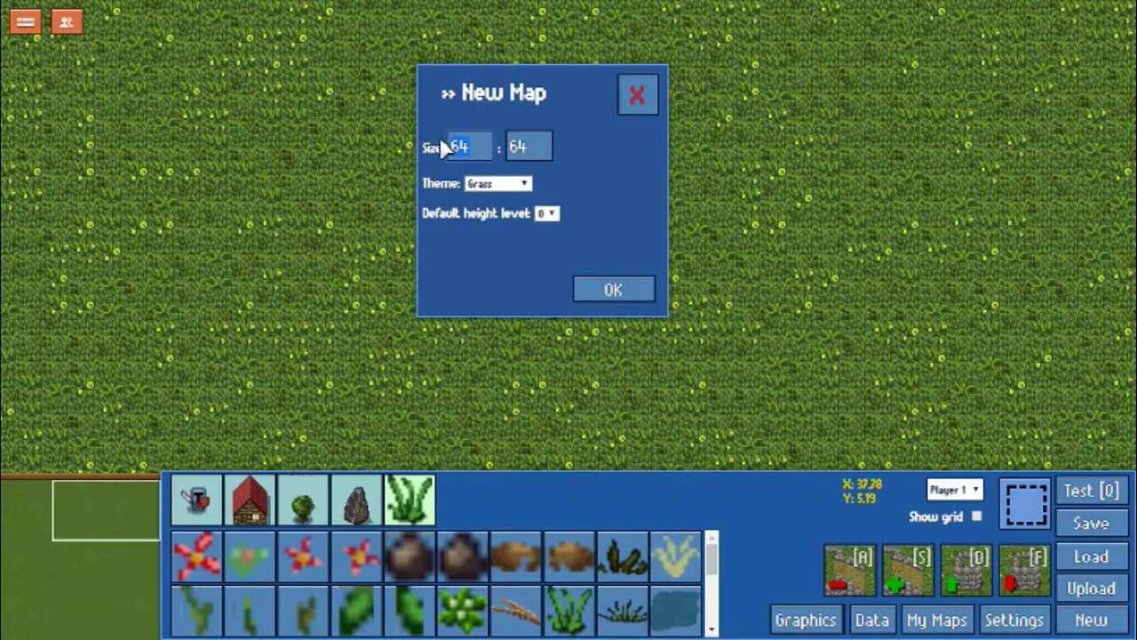
pyautogui.write('75')
pyautogui.moveTo(544, 145); pyautogui.dragTo(500, 148)
pyautogui.write('75')
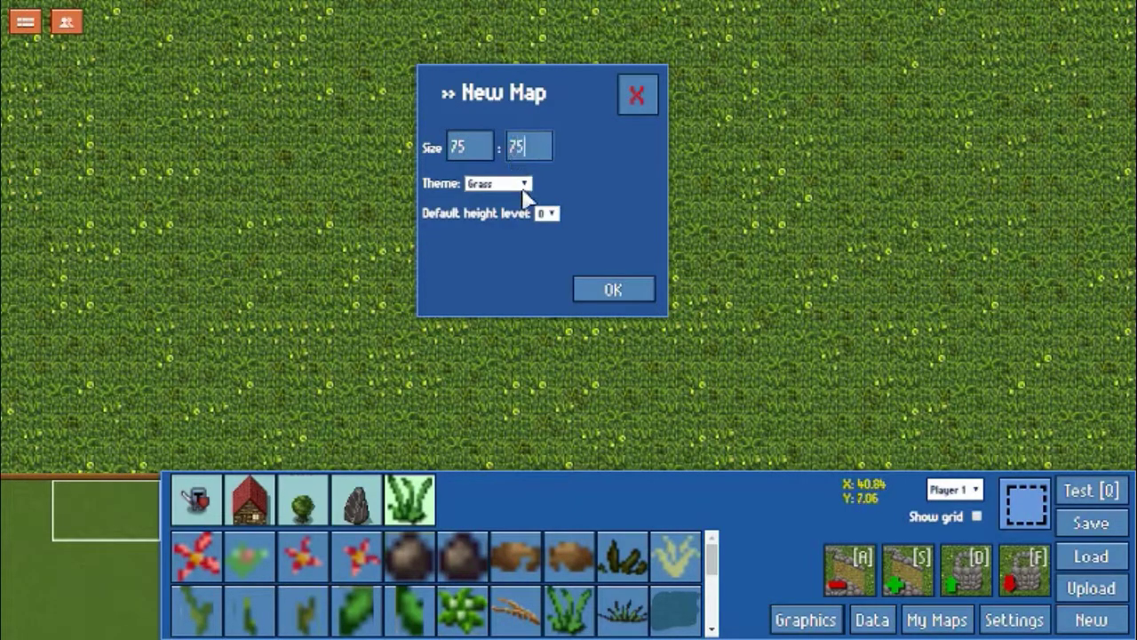
pyautogui.click(524, 183)
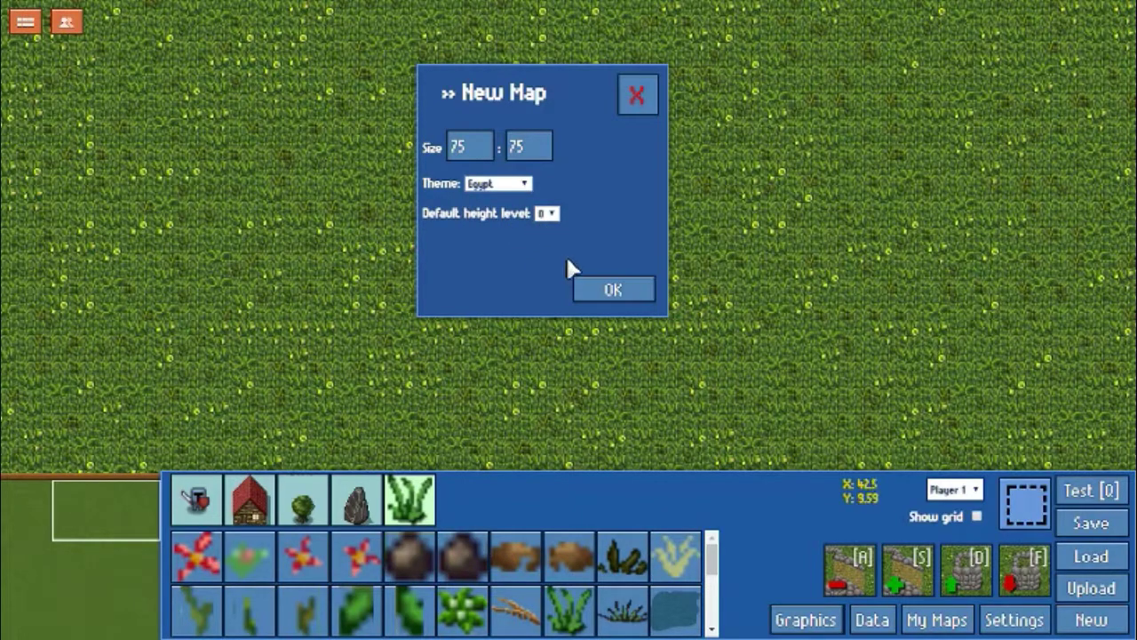
pyautogui.click(592, 291)
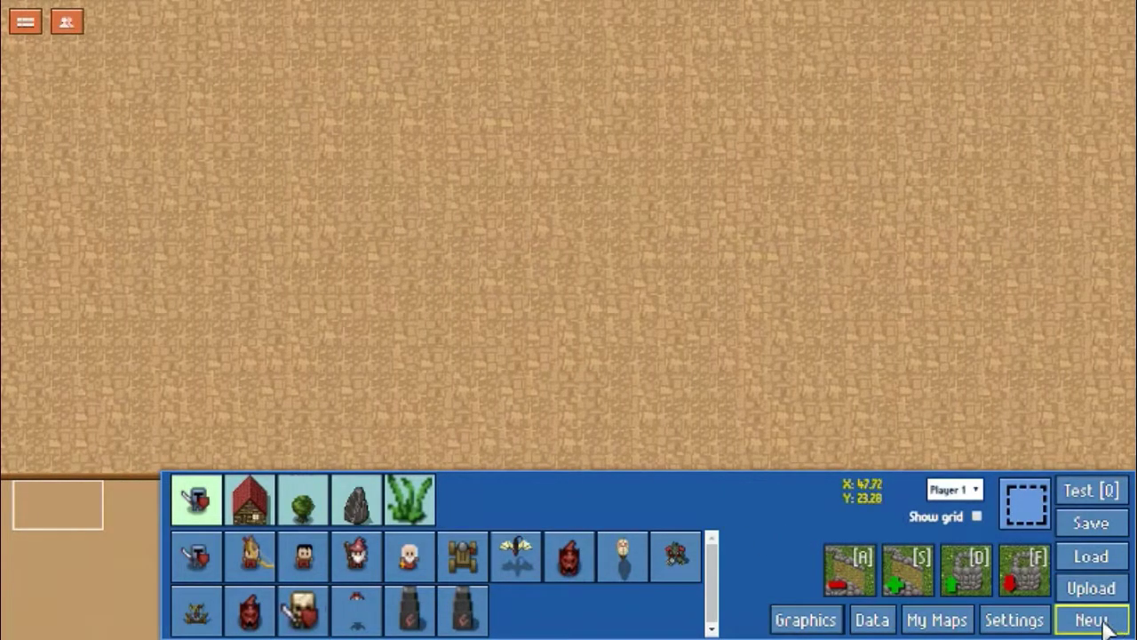
pyautogui.click(1086, 558)
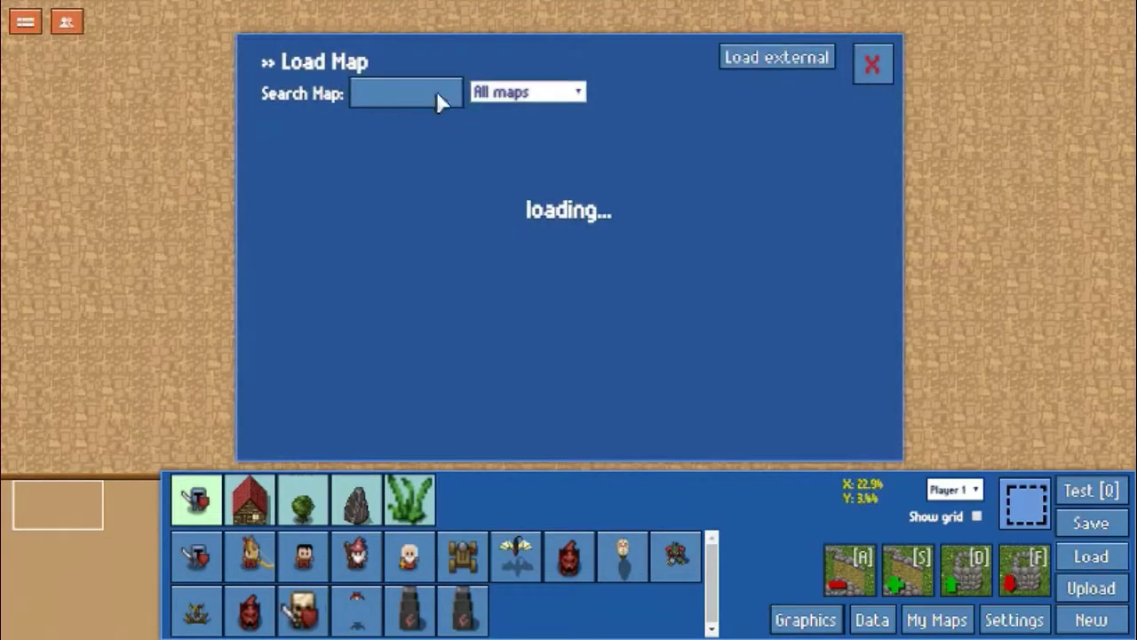
pyautogui.moveTo(373, 188)
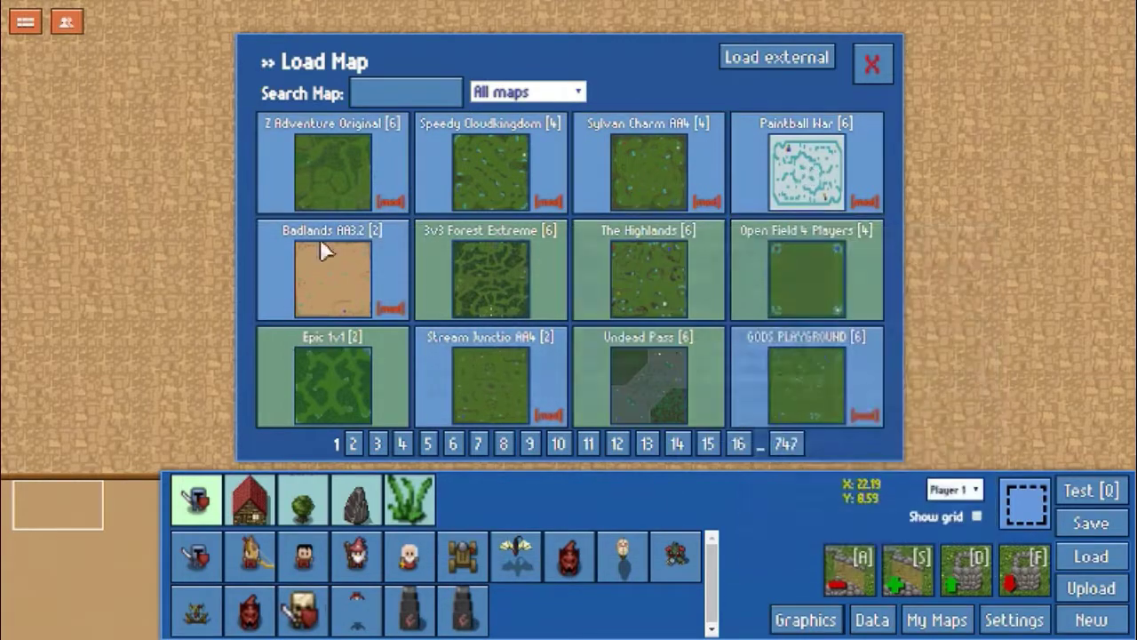
pyautogui.click(875, 63)
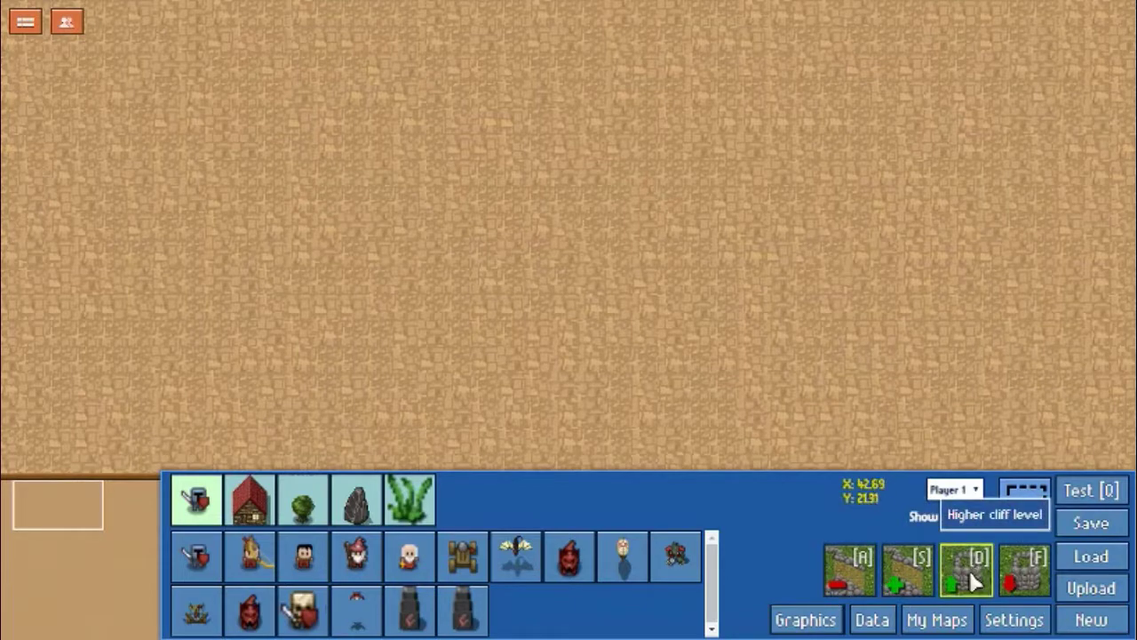
pyautogui.click(437, 242)
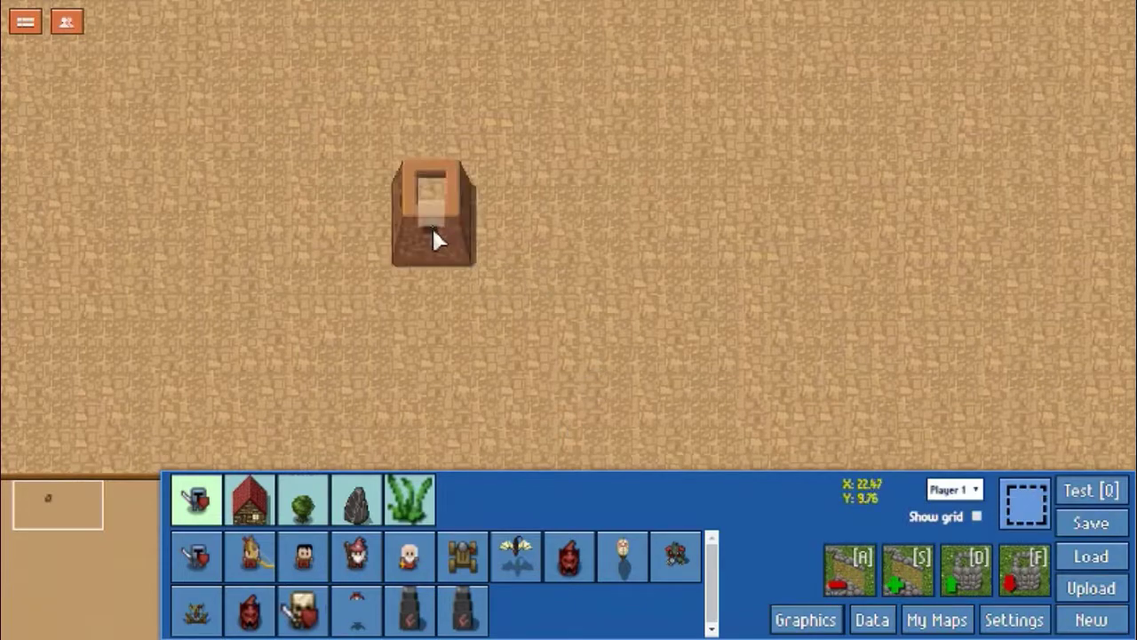
pyautogui.click(438, 244)
pyautogui.click(454, 225)
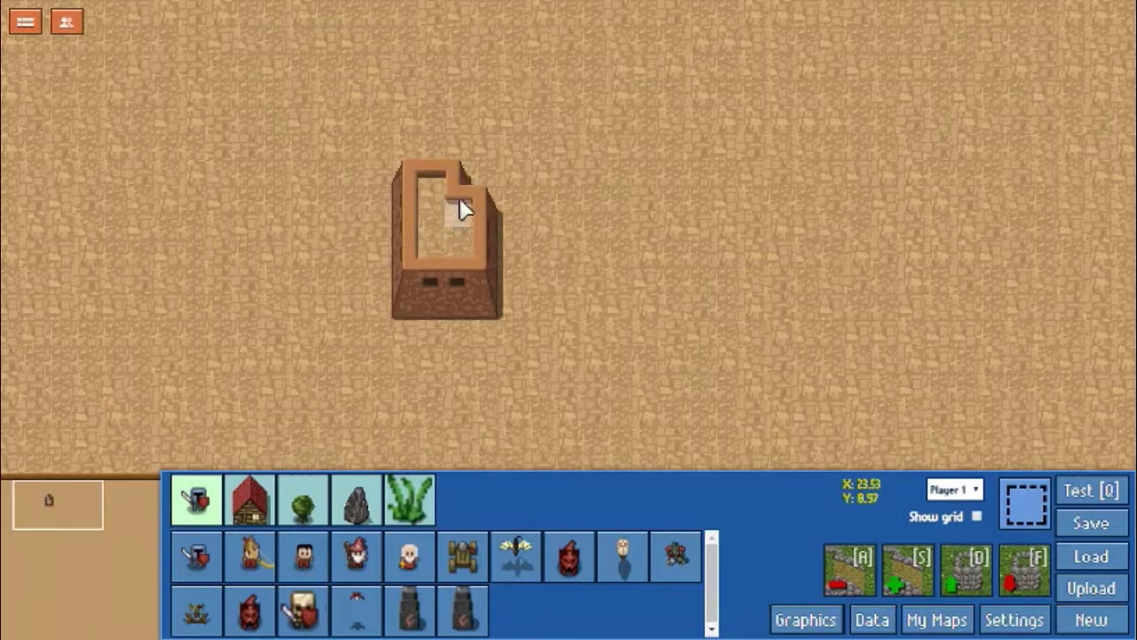
pyautogui.click(493, 210)
pyautogui.click(483, 246)
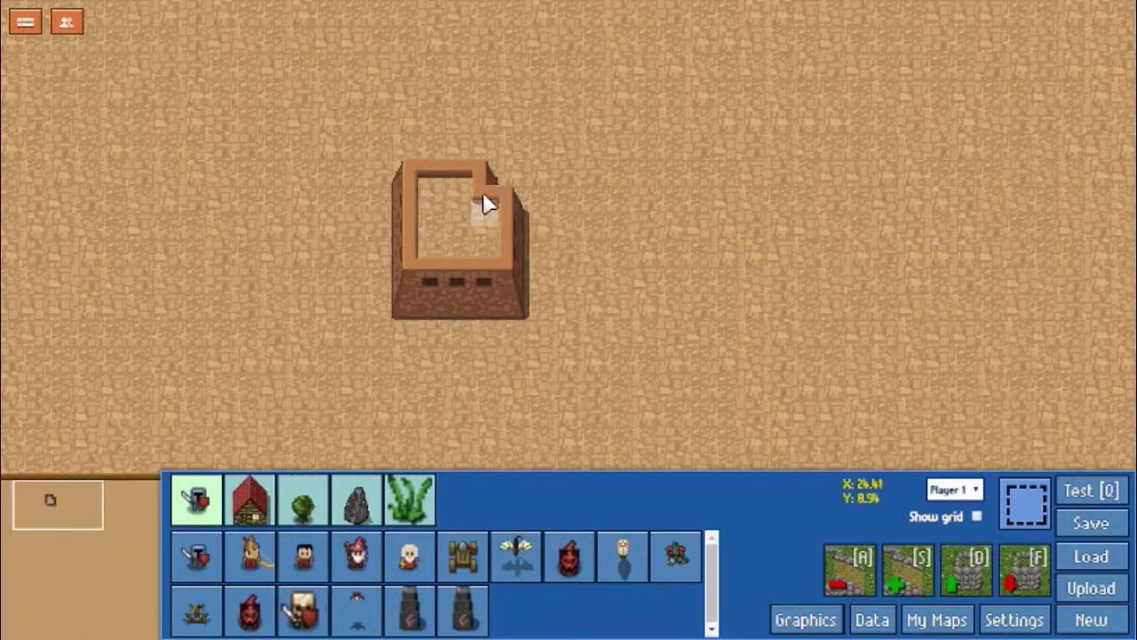
pyautogui.click(482, 204)
pyautogui.click(507, 210)
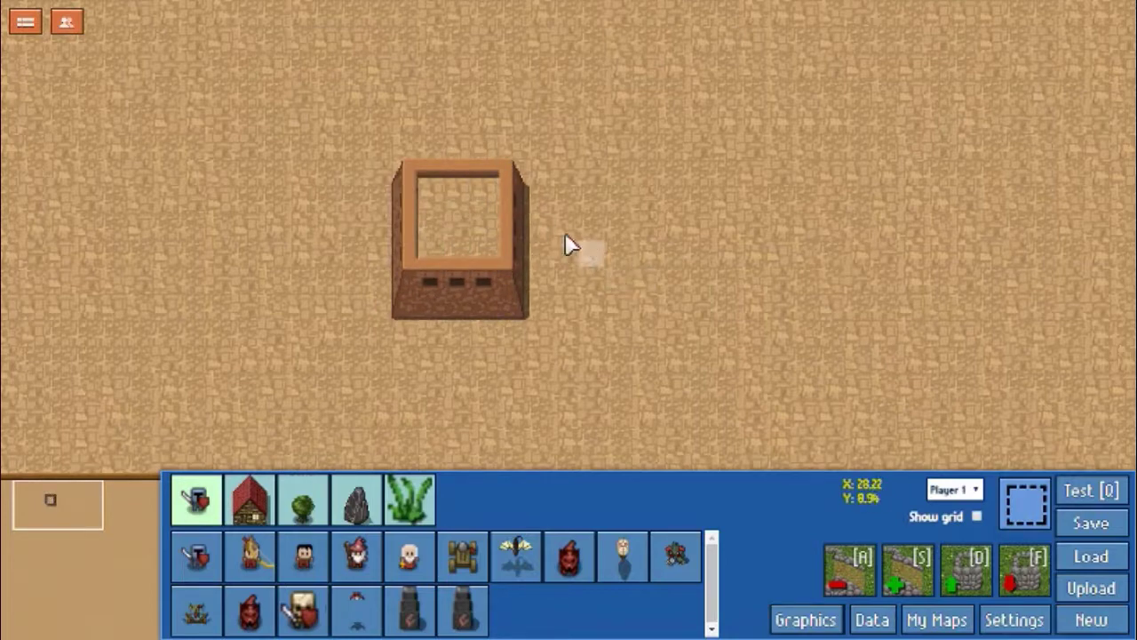
pyautogui.rightClick(471, 227)
pyautogui.click(444, 183)
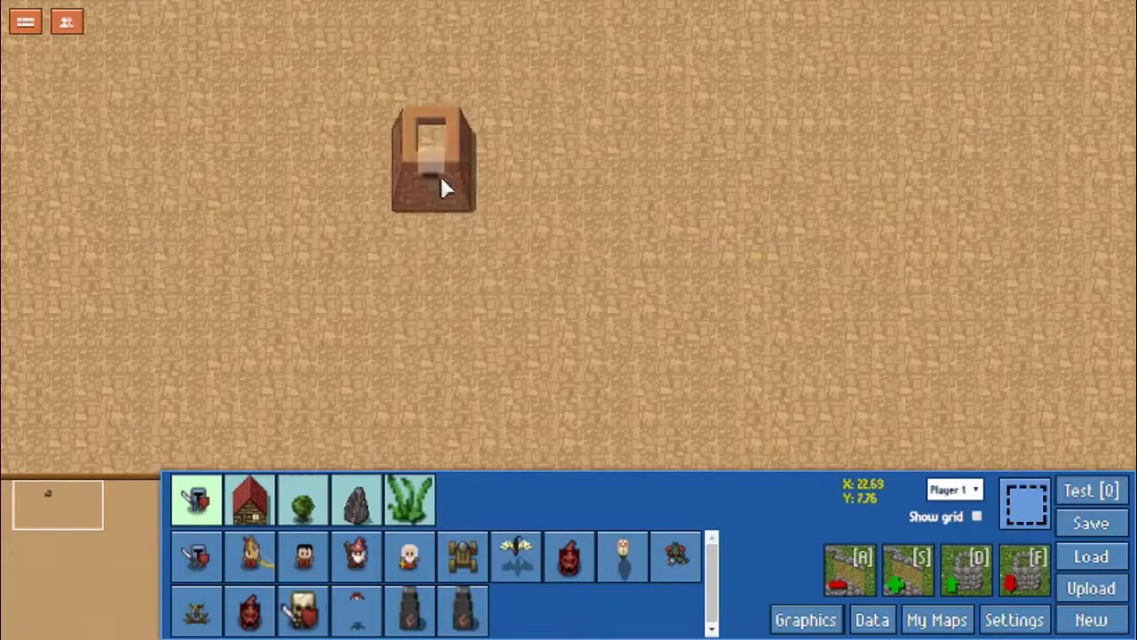
pyautogui.click(489, 178)
pyautogui.click(495, 166)
pyautogui.click(458, 189)
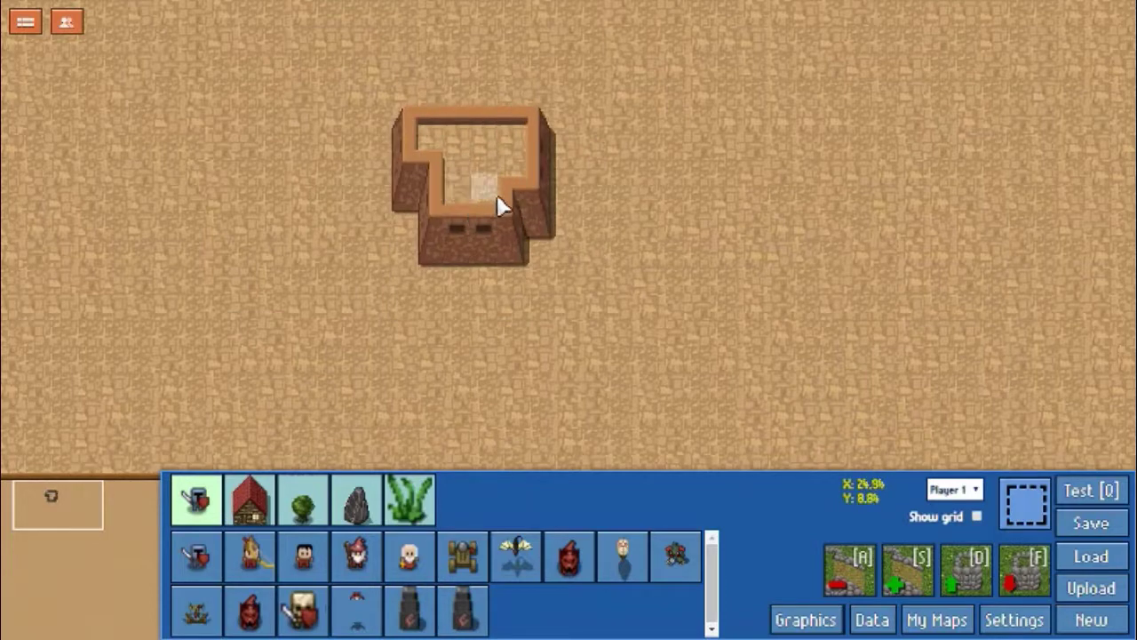
pyautogui.click(501, 203)
pyautogui.click(444, 209)
pyautogui.click(469, 224)
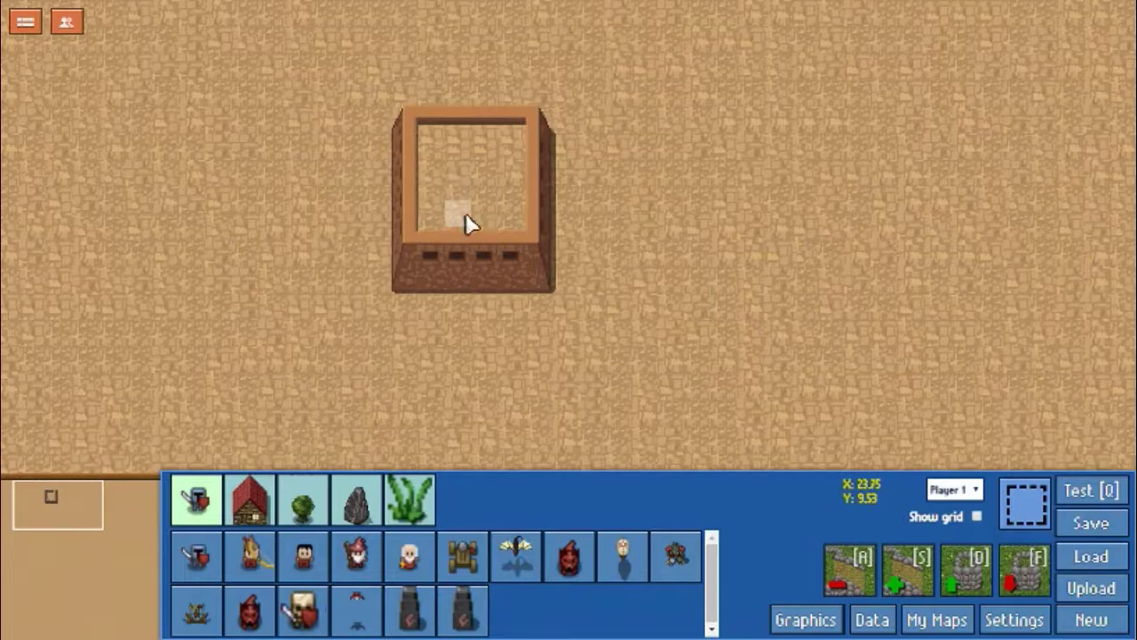
pyautogui.click(403, 173)
pyautogui.click(464, 118)
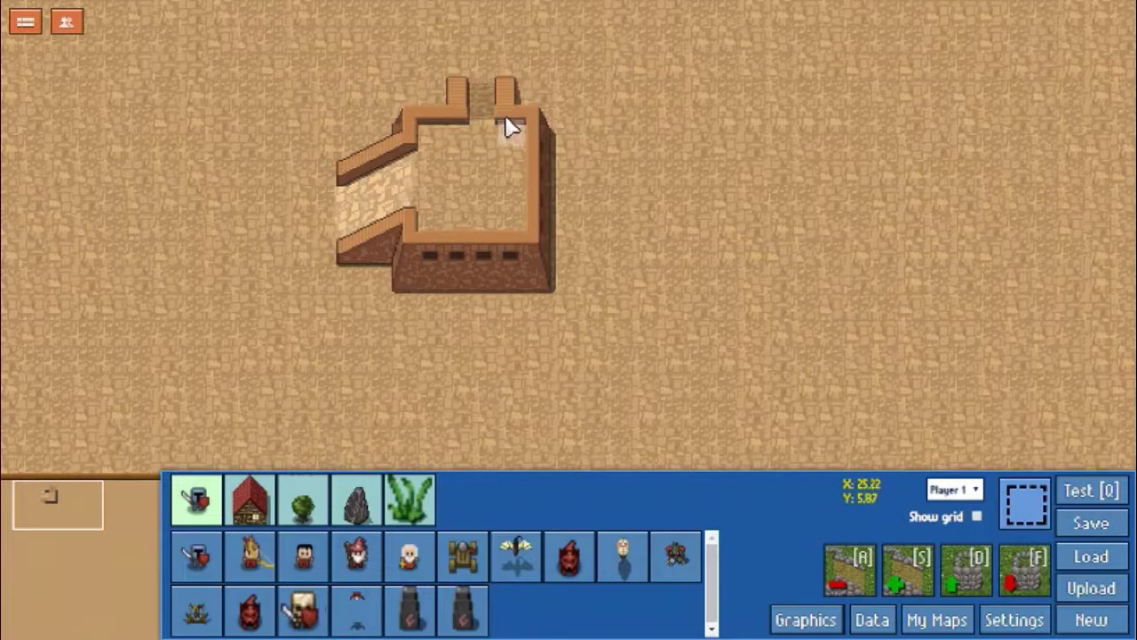
pyautogui.click(545, 203)
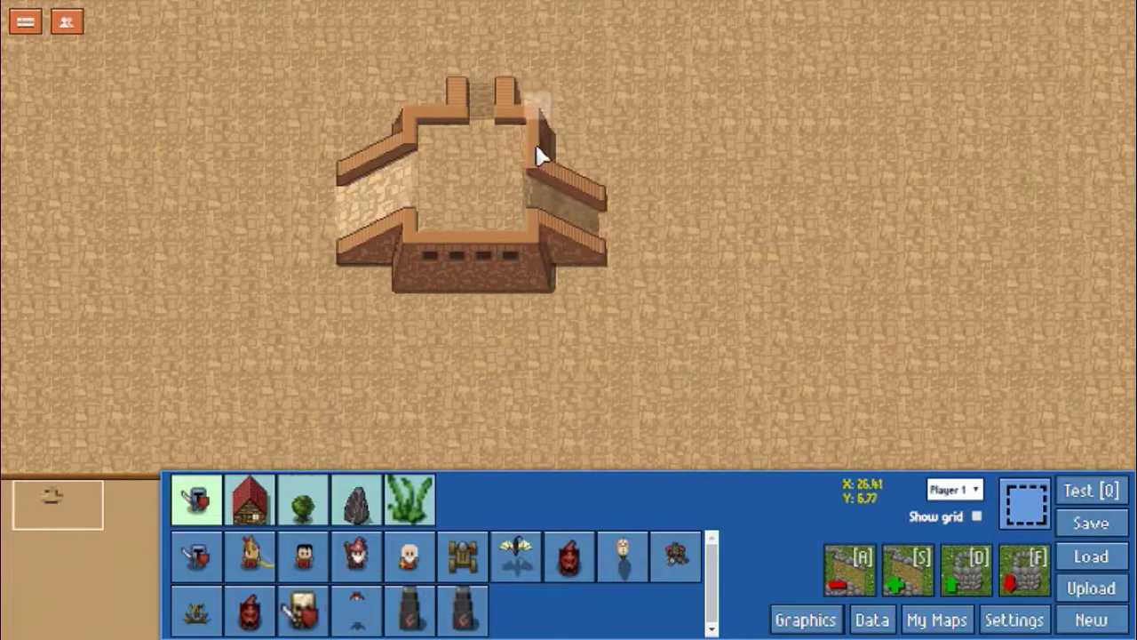
pyautogui.click(547, 203)
pyautogui.click(373, 195)
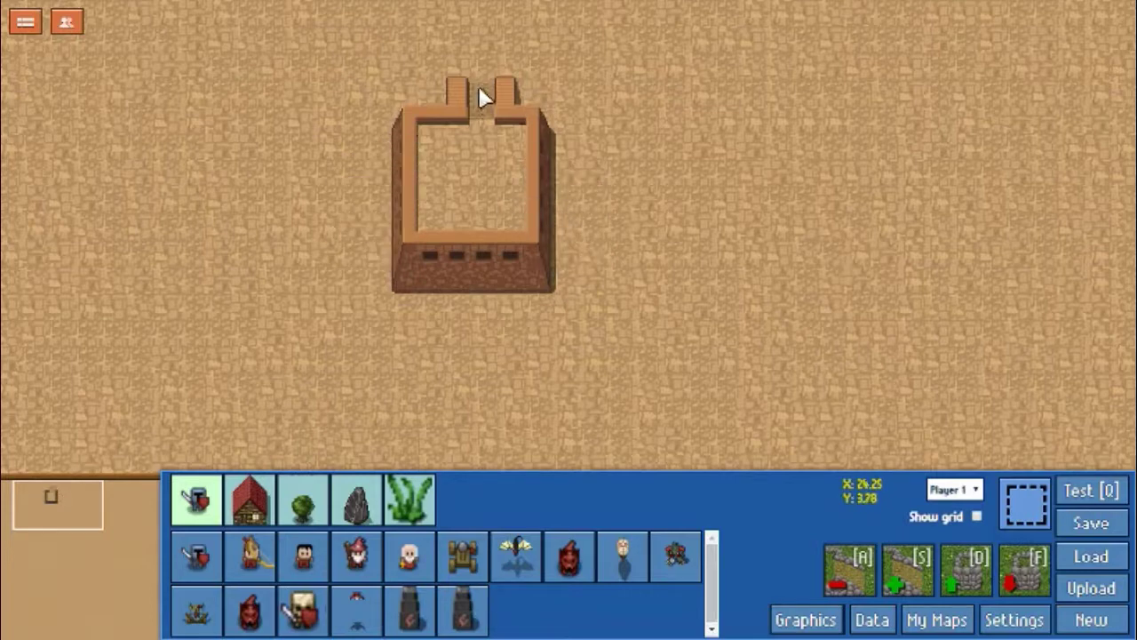
pyautogui.click(479, 91)
pyautogui.click(488, 145)
pyautogui.click(451, 162)
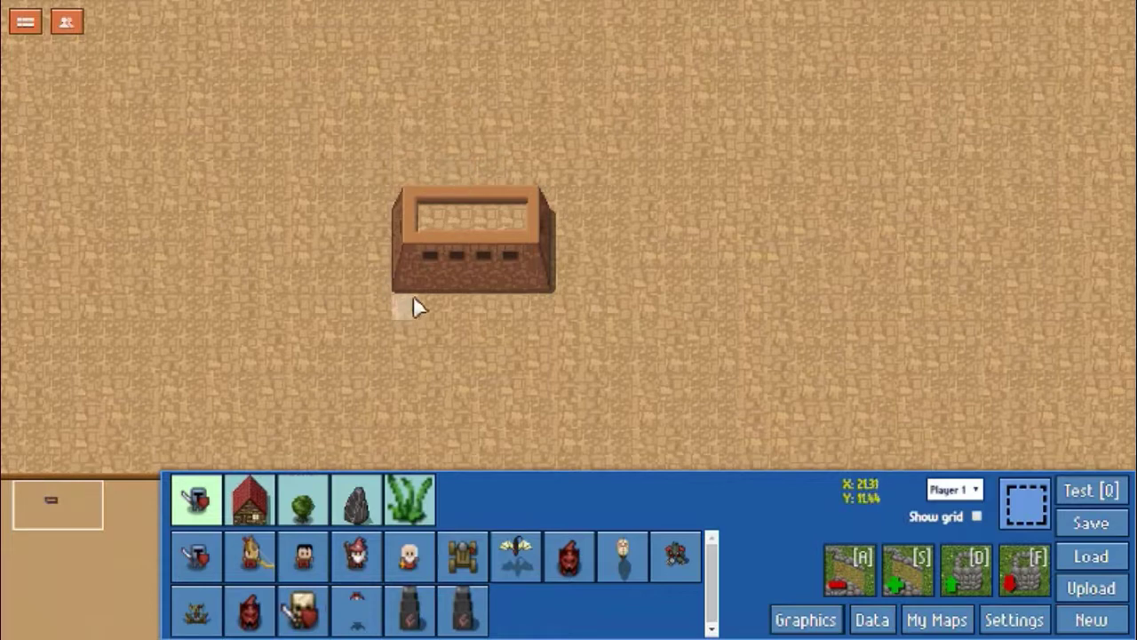
pyautogui.click(477, 237)
pyautogui.click(474, 252)
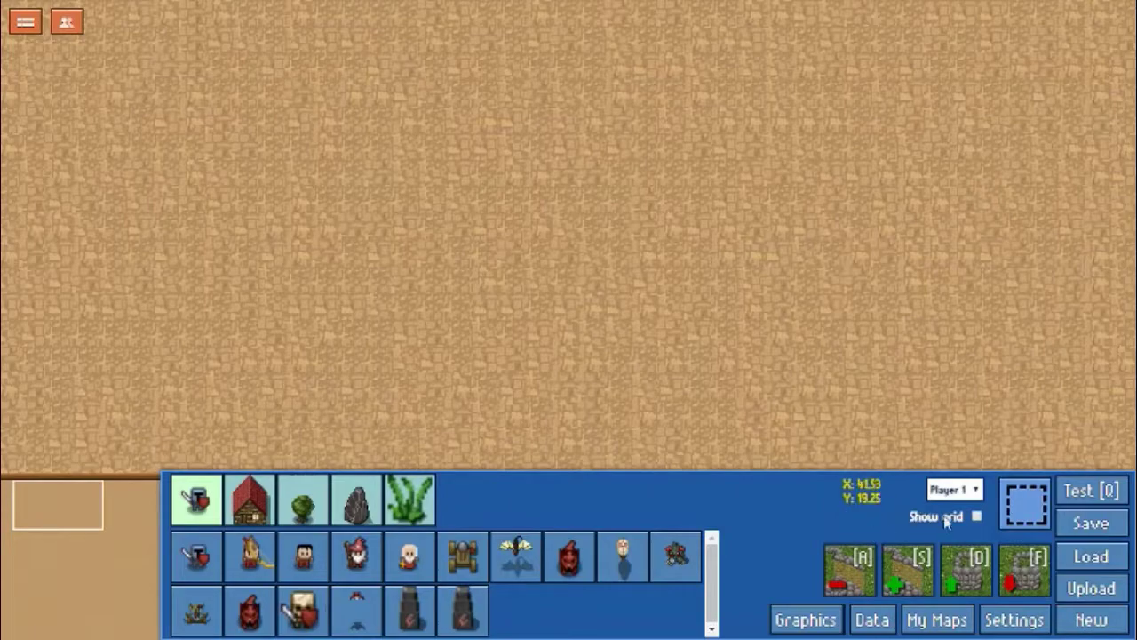
# Step: Toggle the grid on and off, then place a Mage and a Player 4 unit
pyautogui.click(976, 517)
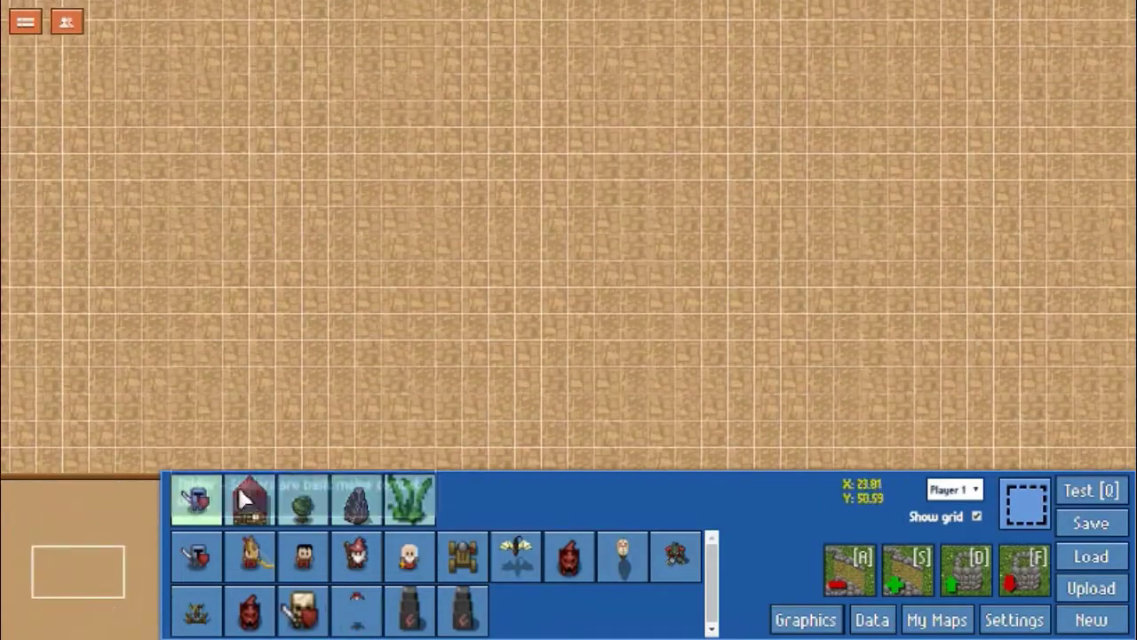
pyautogui.middleClick(568, 51)
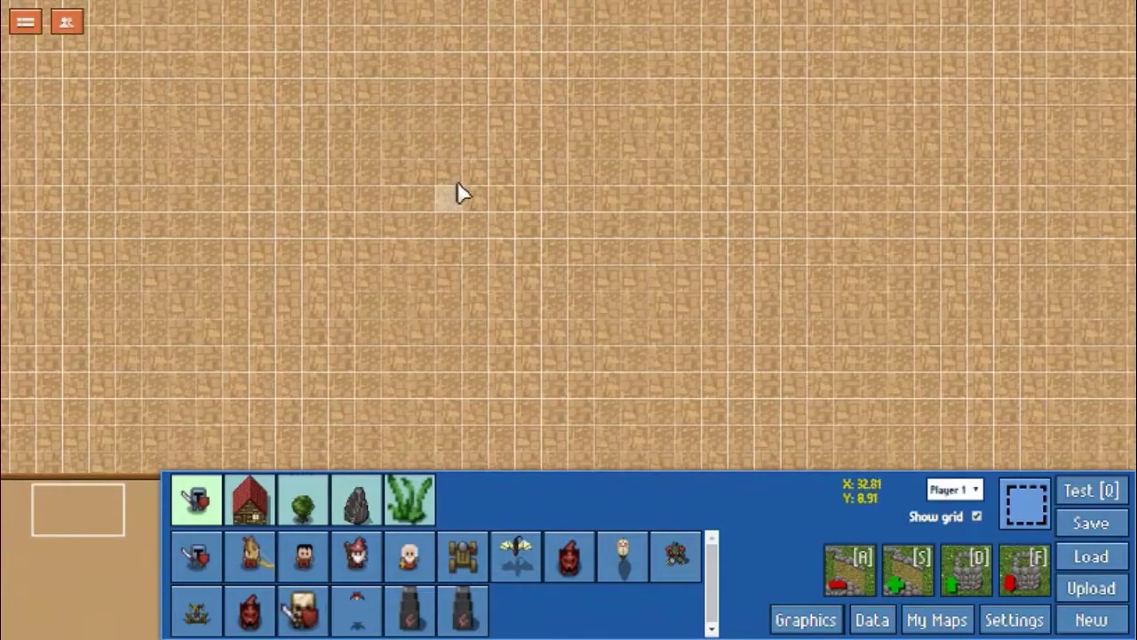
pyautogui.click(977, 515)
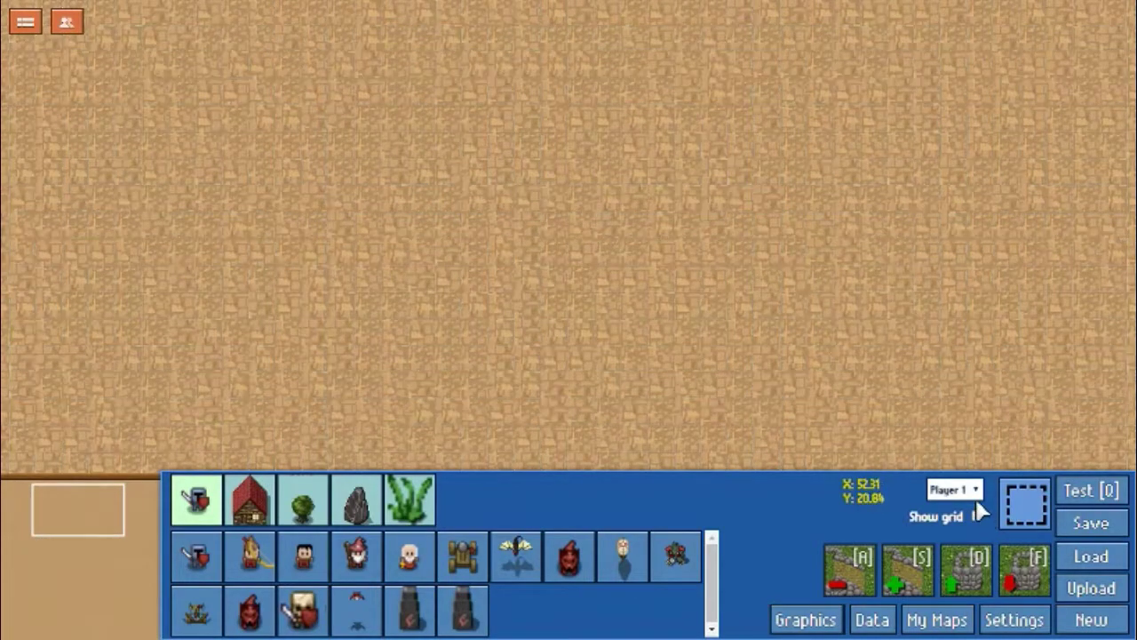
pyautogui.click(355, 555)
pyautogui.click(458, 277)
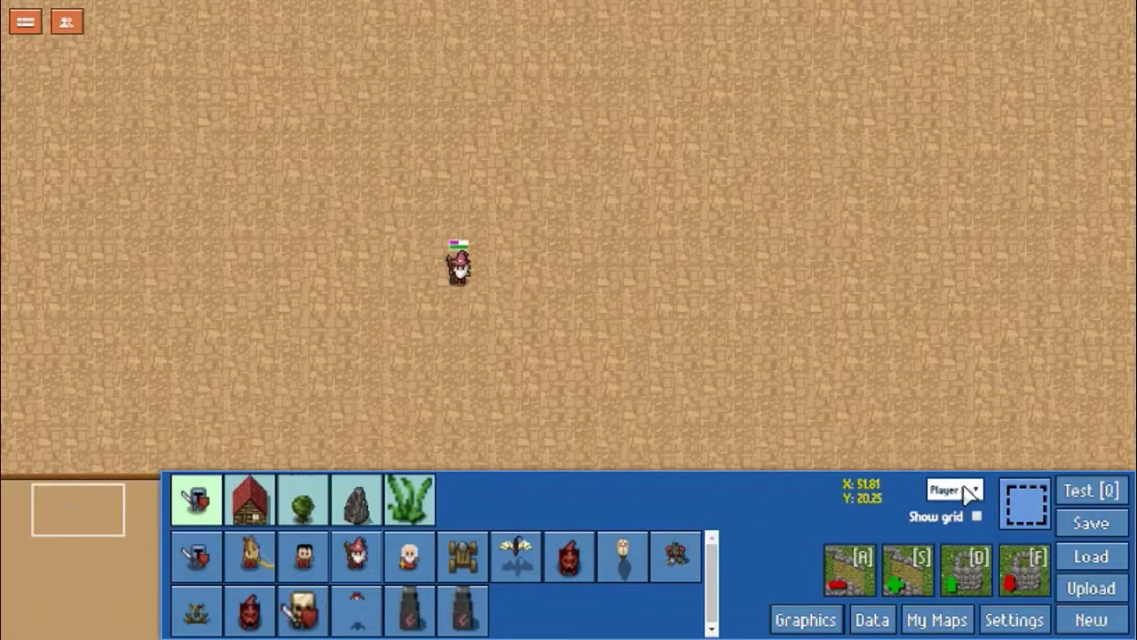
pyautogui.click(968, 490)
pyautogui.click(947, 564)
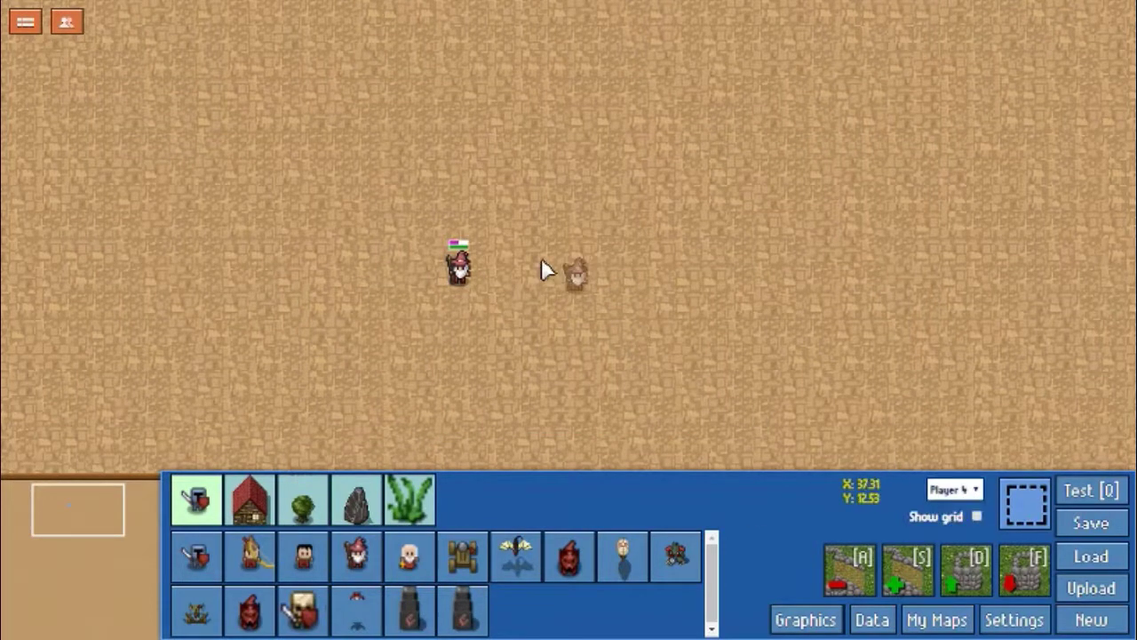
pyautogui.click(538, 270)
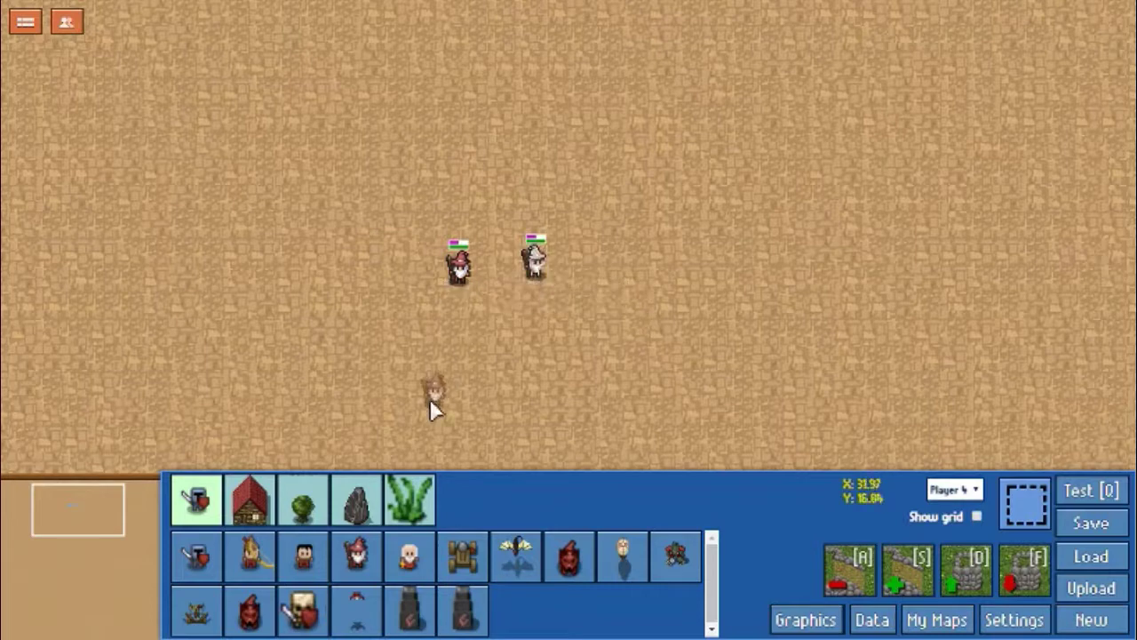
# Step: Place a neutral Castle near the top, then box-select it with both units
pyautogui.click(952, 489)
pyautogui.click(944, 509)
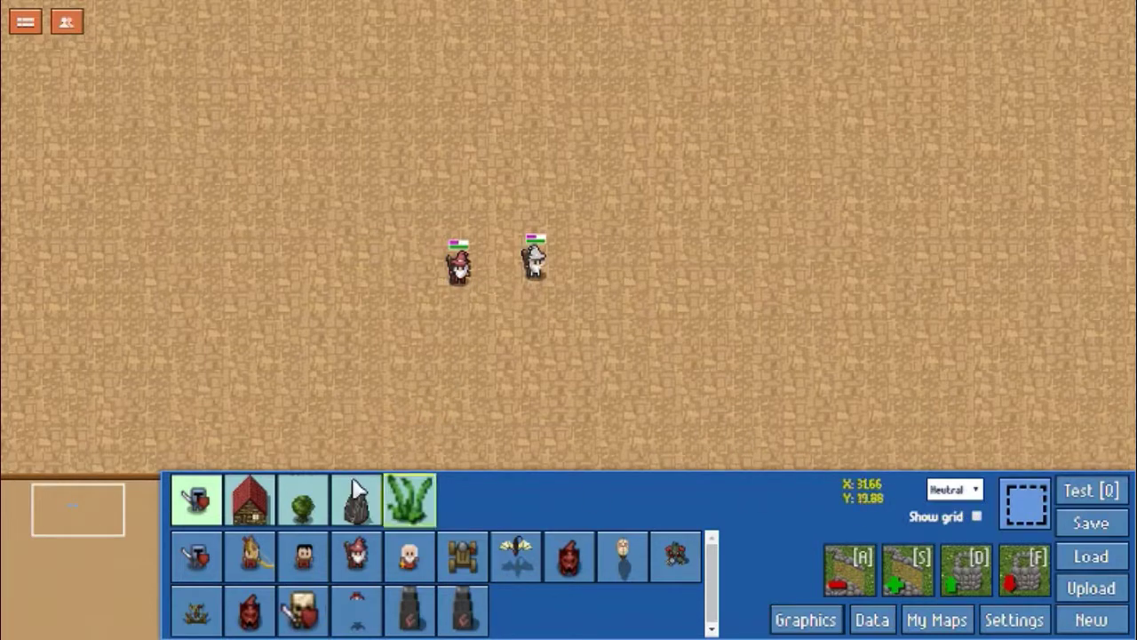
pyautogui.click(250, 502)
pyautogui.click(211, 549)
pyautogui.click(473, 142)
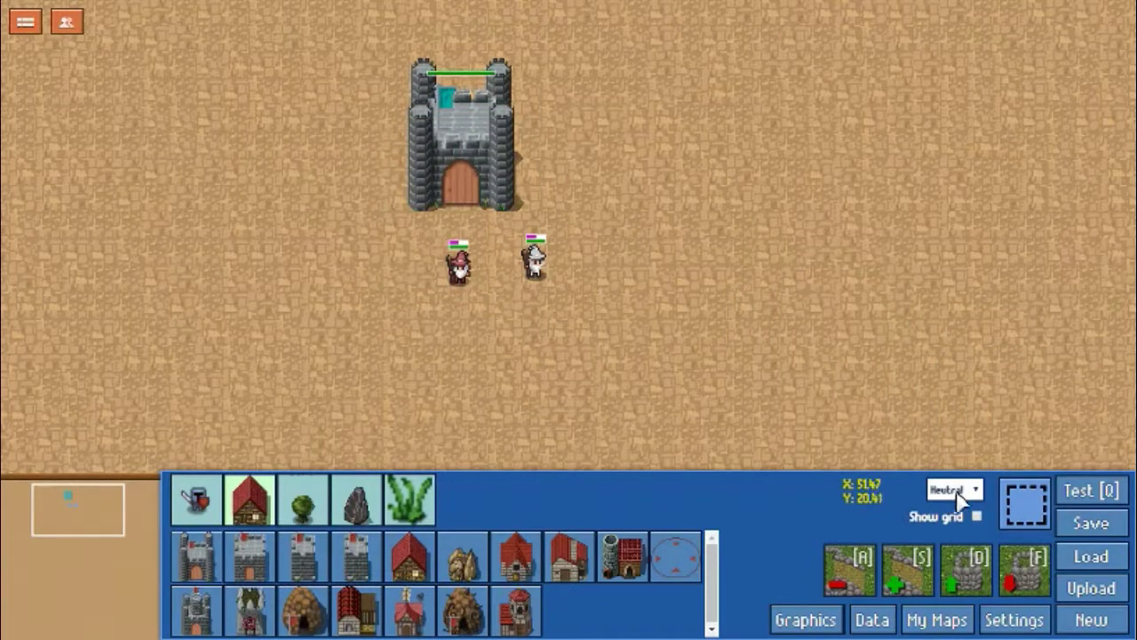
pyautogui.click(1023, 507)
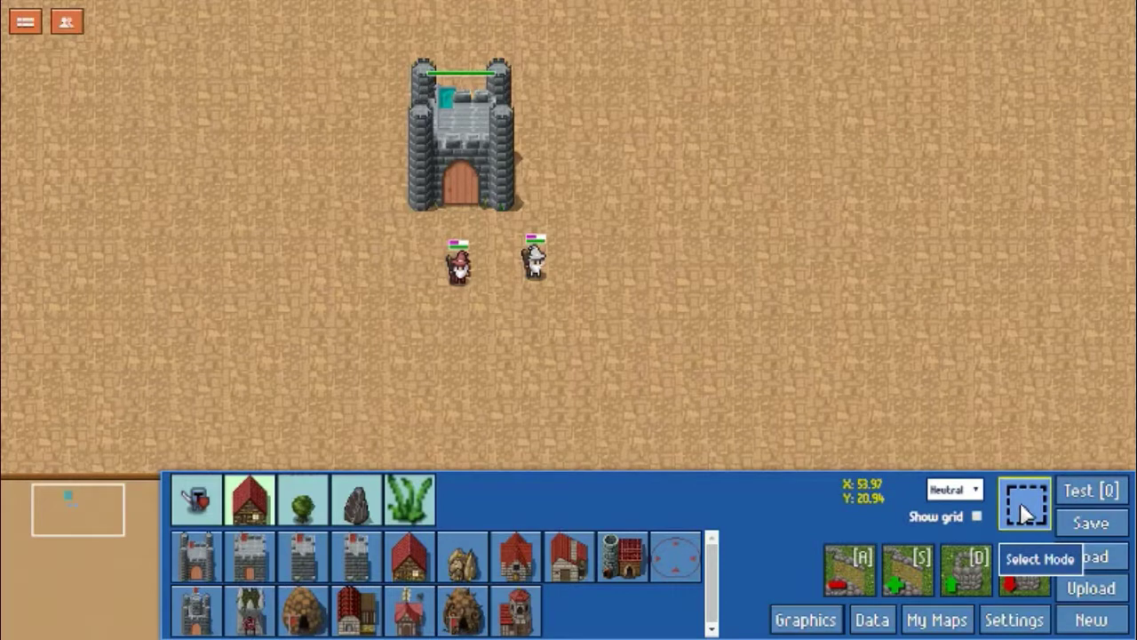
pyautogui.moveTo(740, 71); pyautogui.dragTo(311, 347)
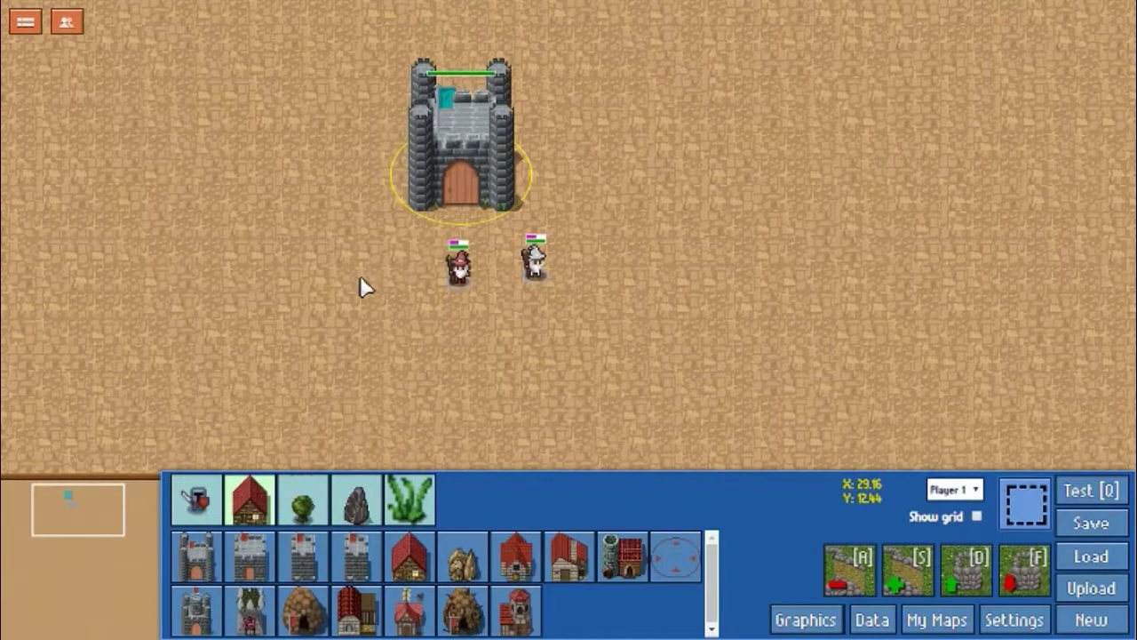
# Step: Delete the selected castle and two units
pyautogui.press('Delete')
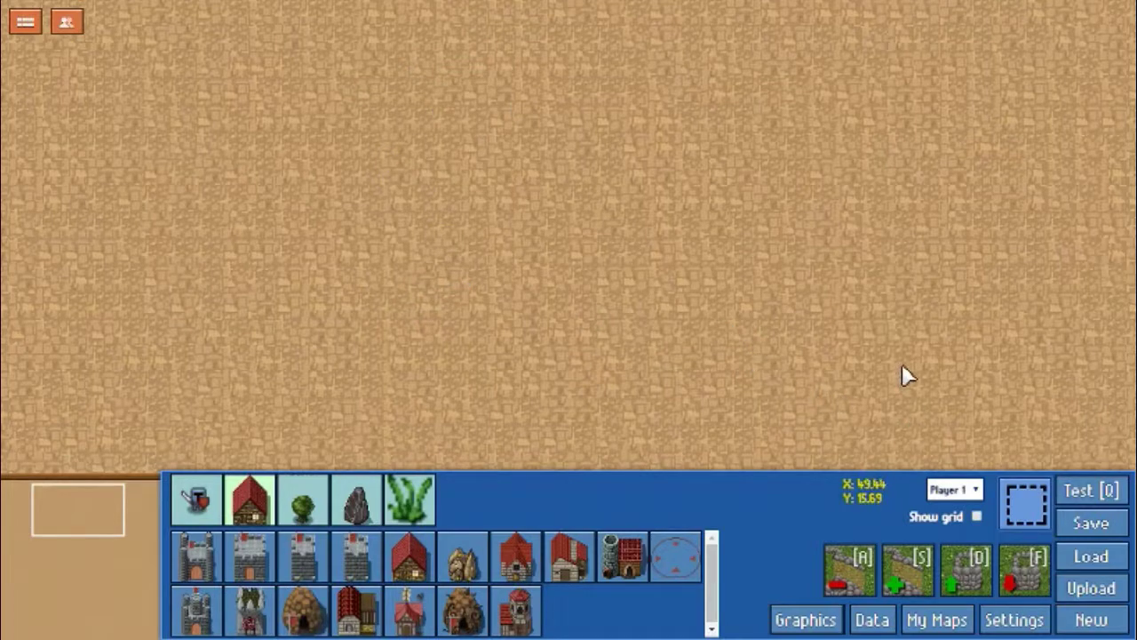
# Step: Open Map Settings, showing Max Supply 100 and Start Gold 300, and pan the map
pyautogui.click(1029, 624)
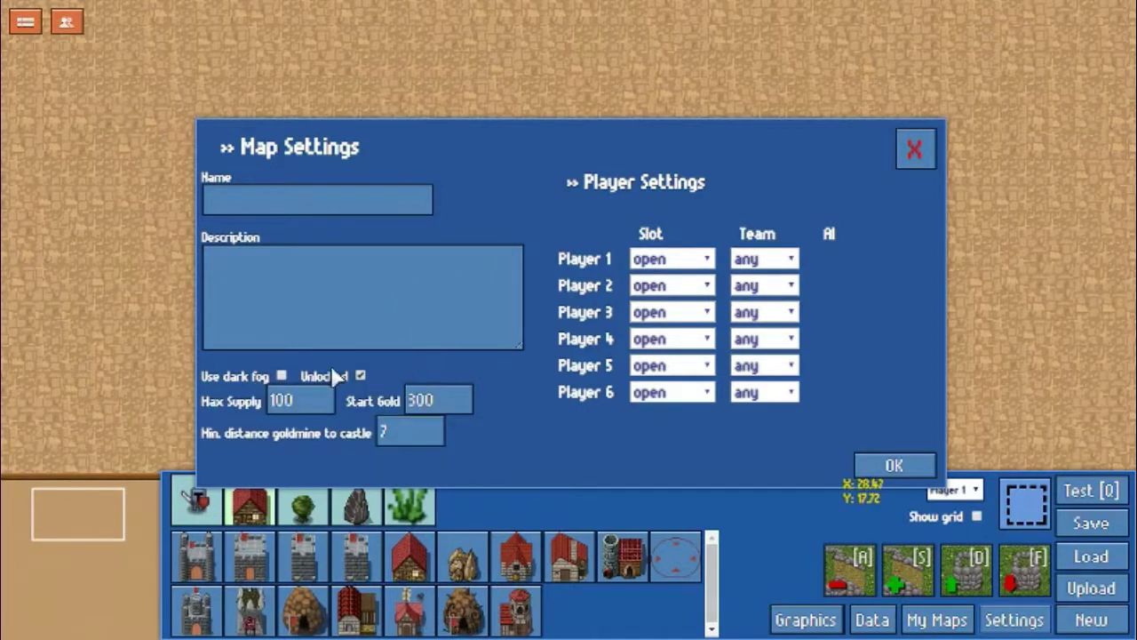
pyautogui.moveTo(281, 378)
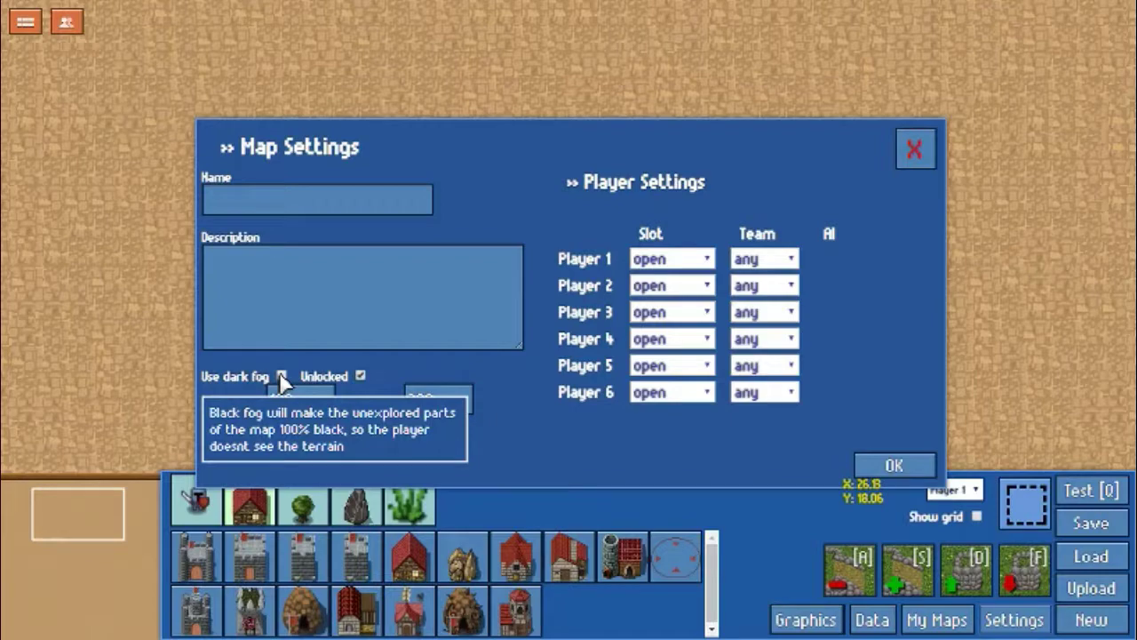
pyautogui.click(120, 513)
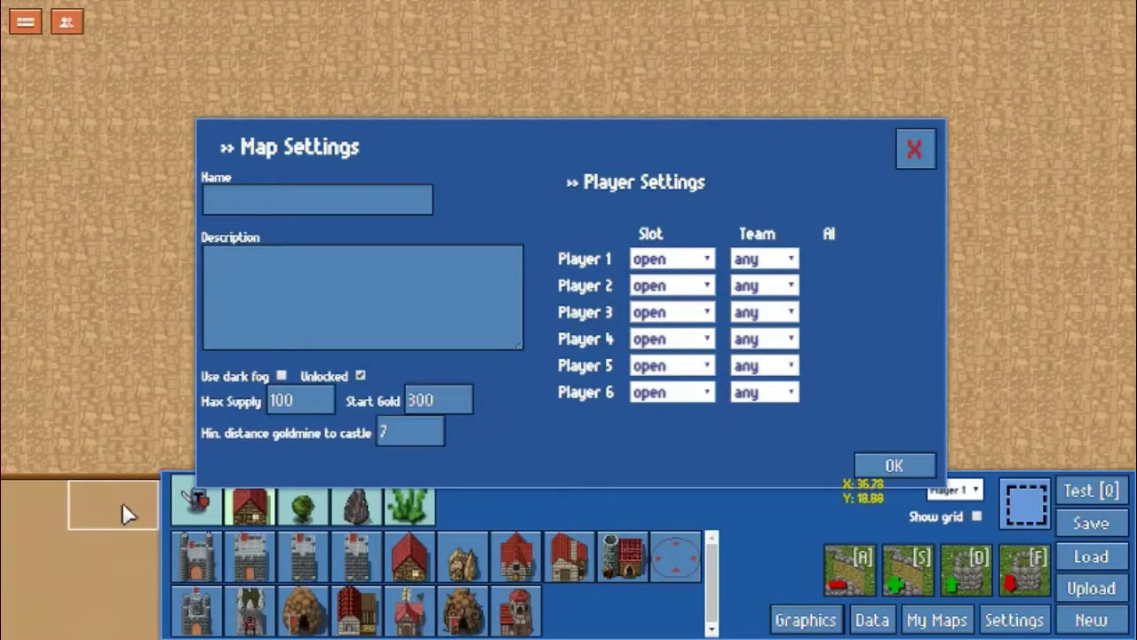
pyautogui.moveTo(108, 528)
pyautogui.mouseDown()
pyautogui.moveTo(91, 546)
pyautogui.moveTo(101, 508)
pyautogui.mouseUp()
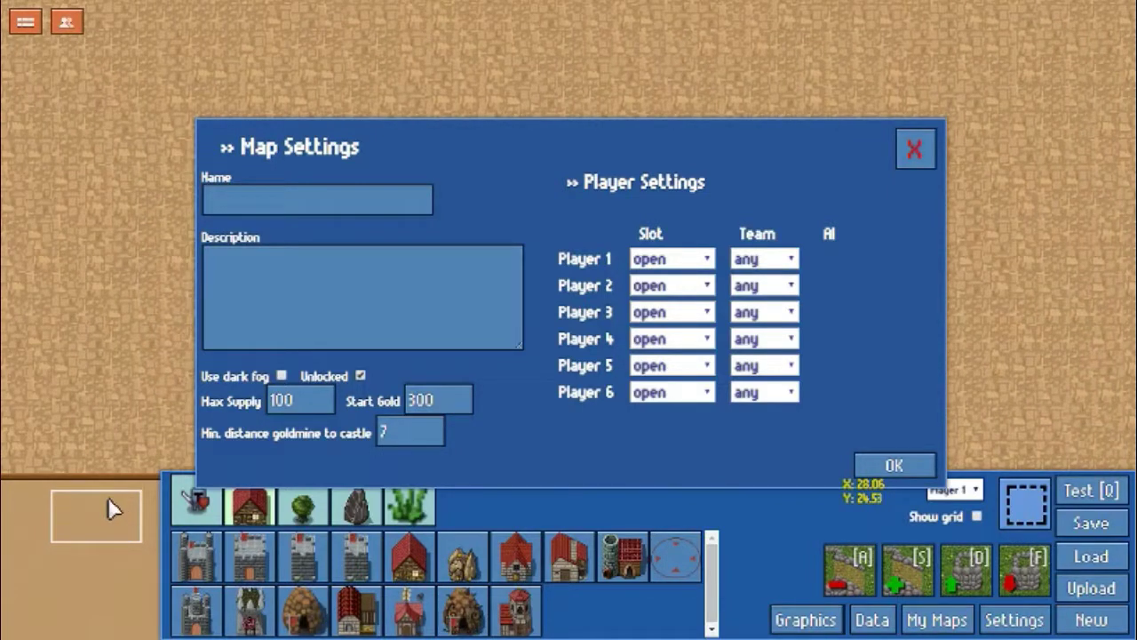
pyautogui.moveTo(108, 497); pyautogui.dragTo(75, 527)
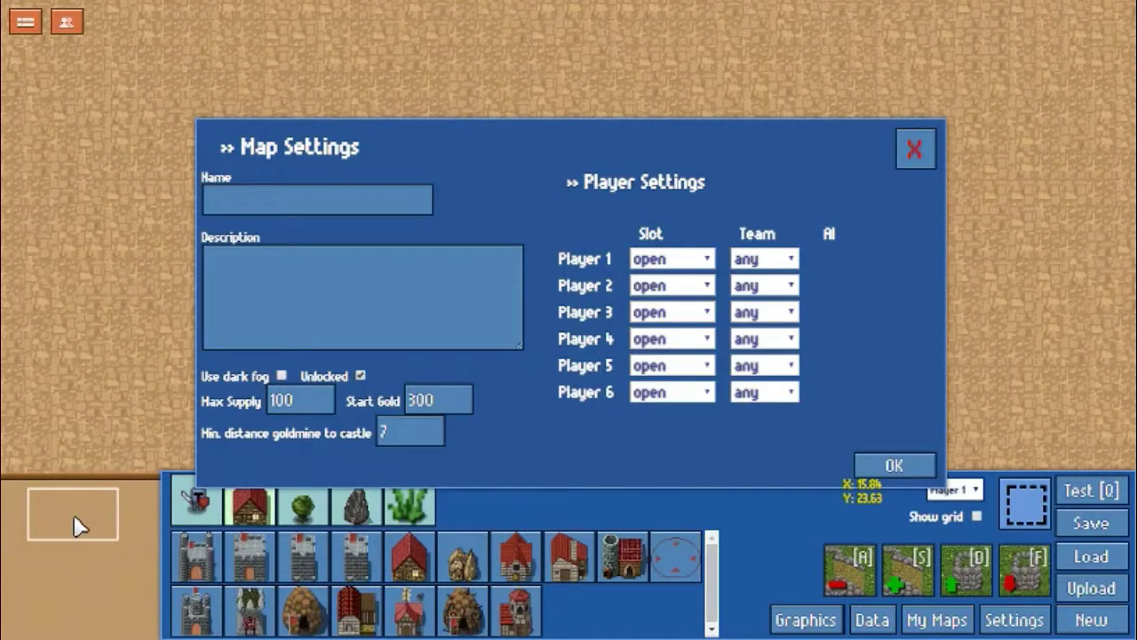
pyautogui.moveTo(76, 526); pyautogui.dragTo(98, 538)
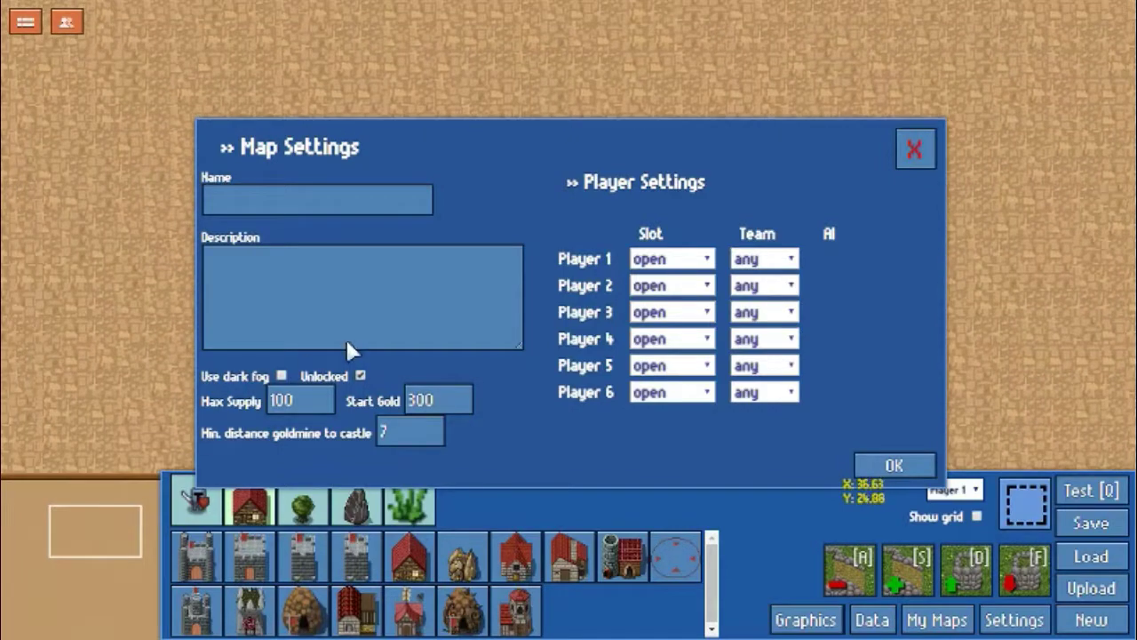
# Step: Enter Max Supply 200, Start Gold 100 and goldmine-to-castle minimum distance 7
pyautogui.moveTo(342, 376)
pyautogui.click(293, 399)
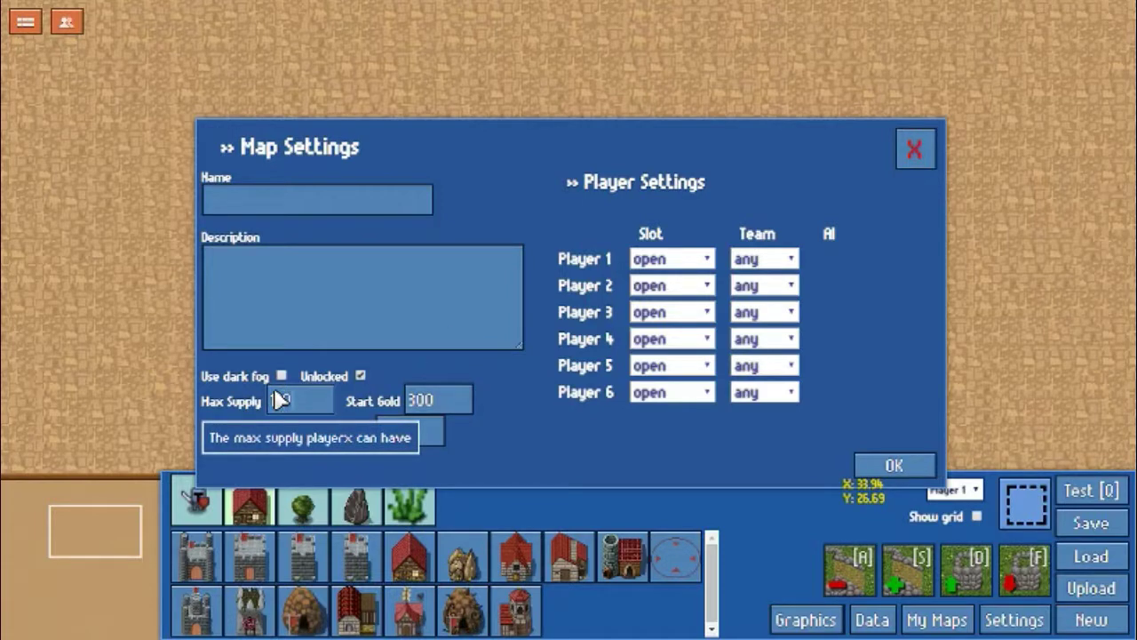
pyautogui.write('150')
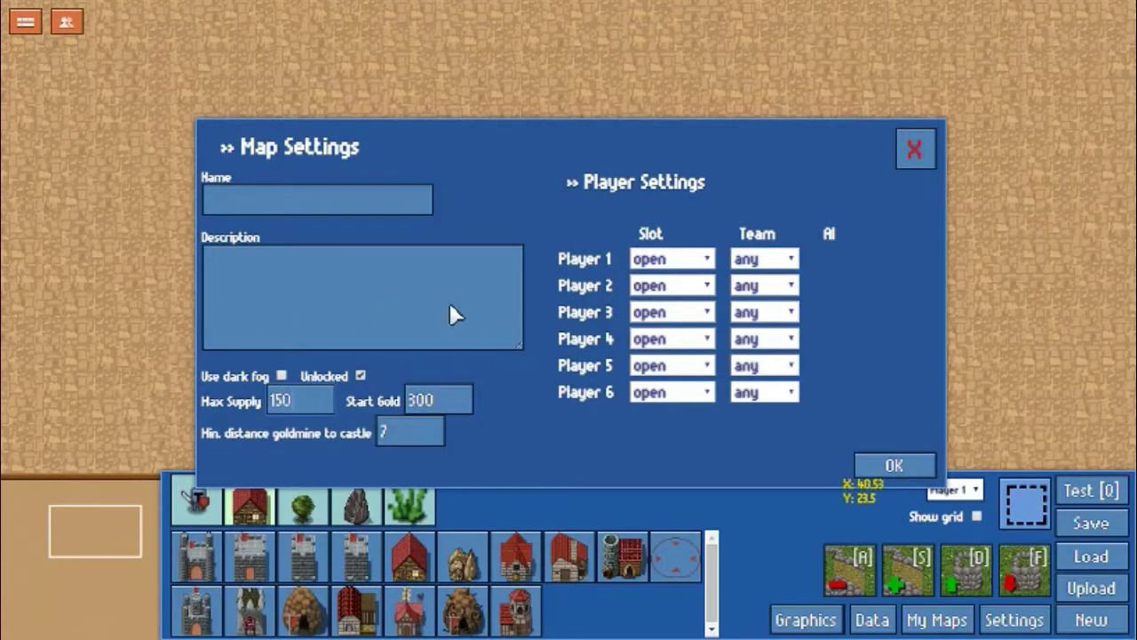
pyautogui.write('200')
pyautogui.press('BackSpace')
pyautogui.press('BackSpace')
pyautogui.press('BackSpace')
pyautogui.write('3000')
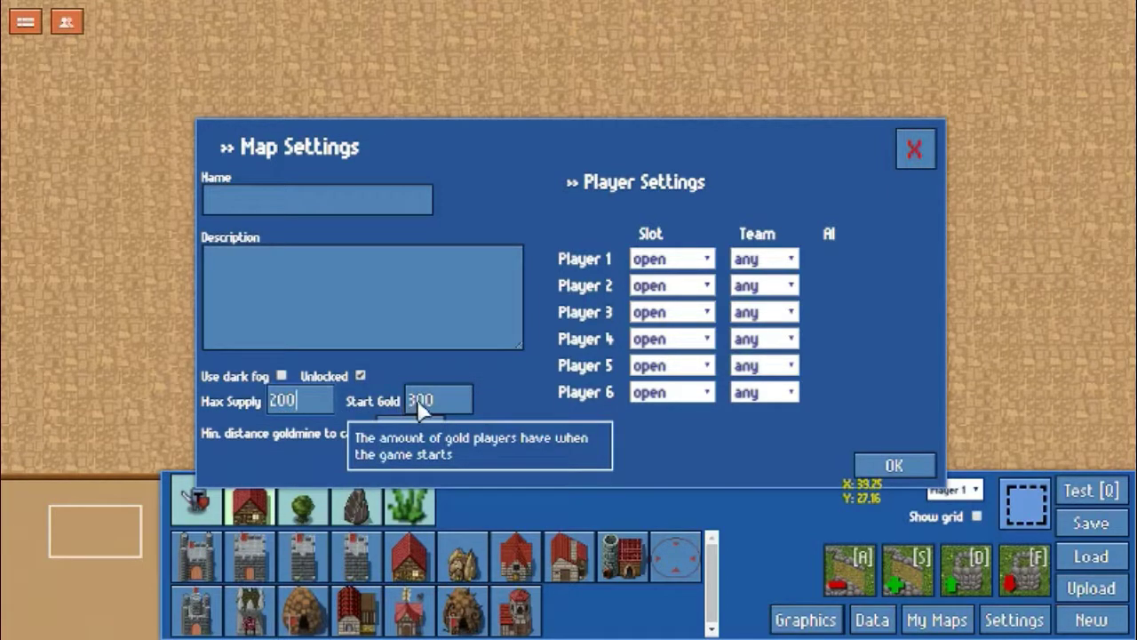
pyautogui.click(446, 396)
pyautogui.doubleClick(452, 391)
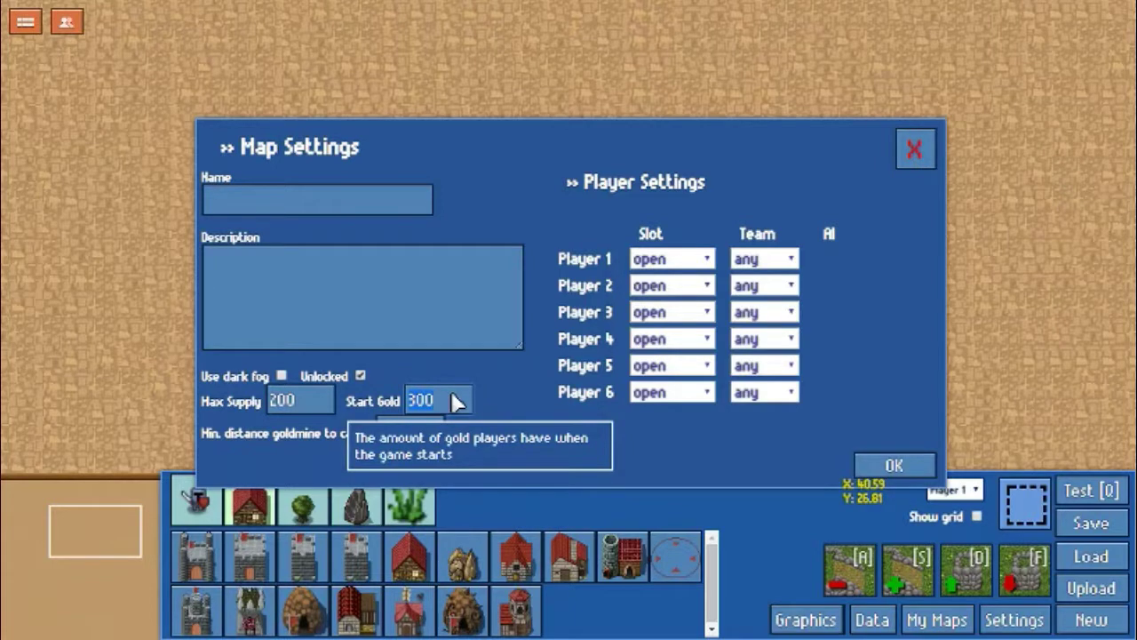
pyautogui.write('99999')
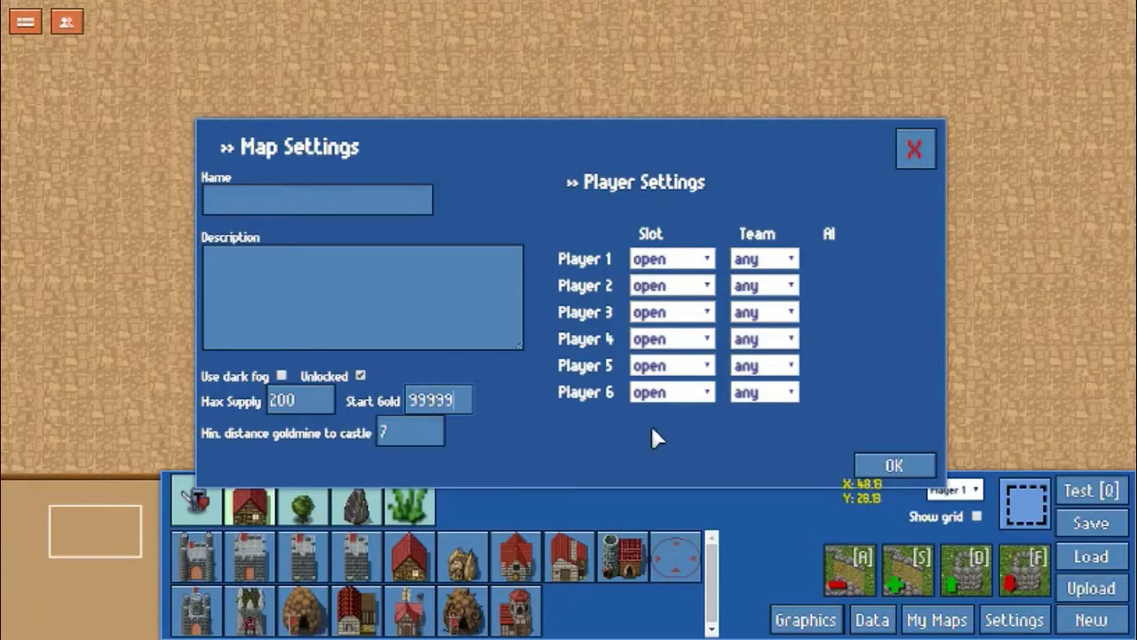
pyautogui.press('BackSpace')
pyautogui.press('BackSpace')
pyautogui.click(387, 433)
pyautogui.write('7')
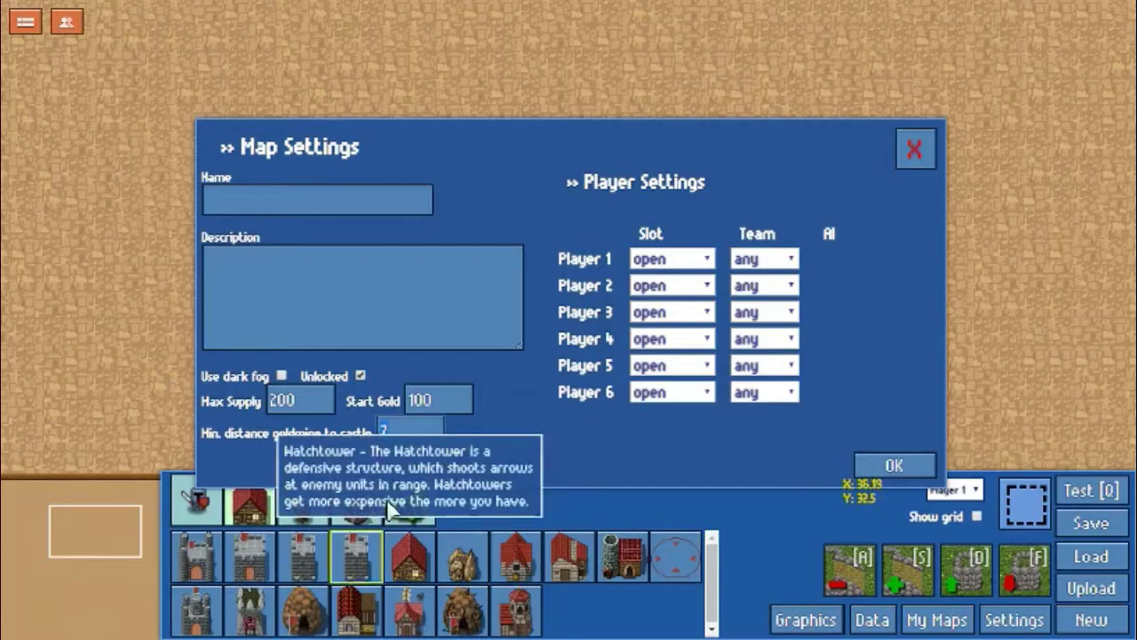
# Step: Close the settings and place a goldmine with a castle to its right
pyautogui.click(914, 151)
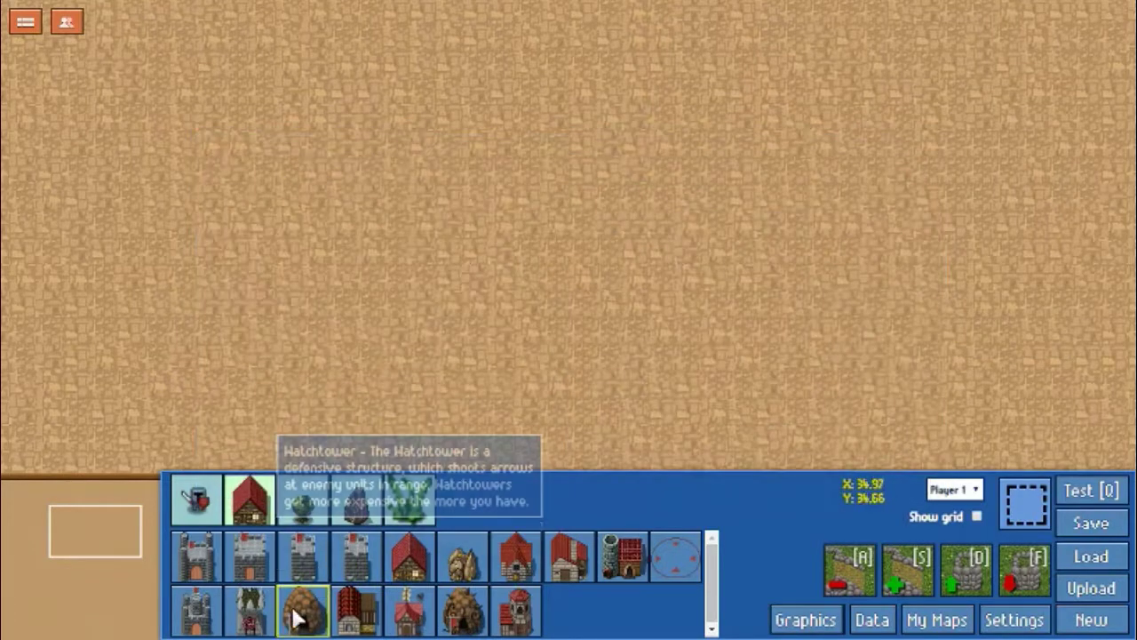
pyautogui.click(462, 558)
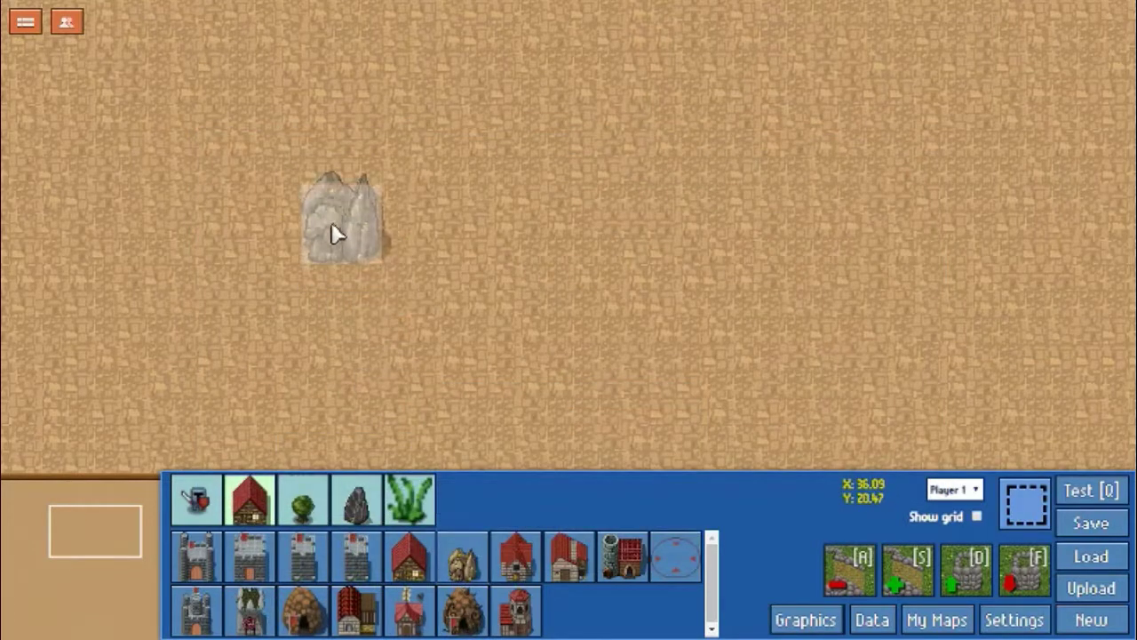
pyautogui.click(330, 233)
pyautogui.click(205, 559)
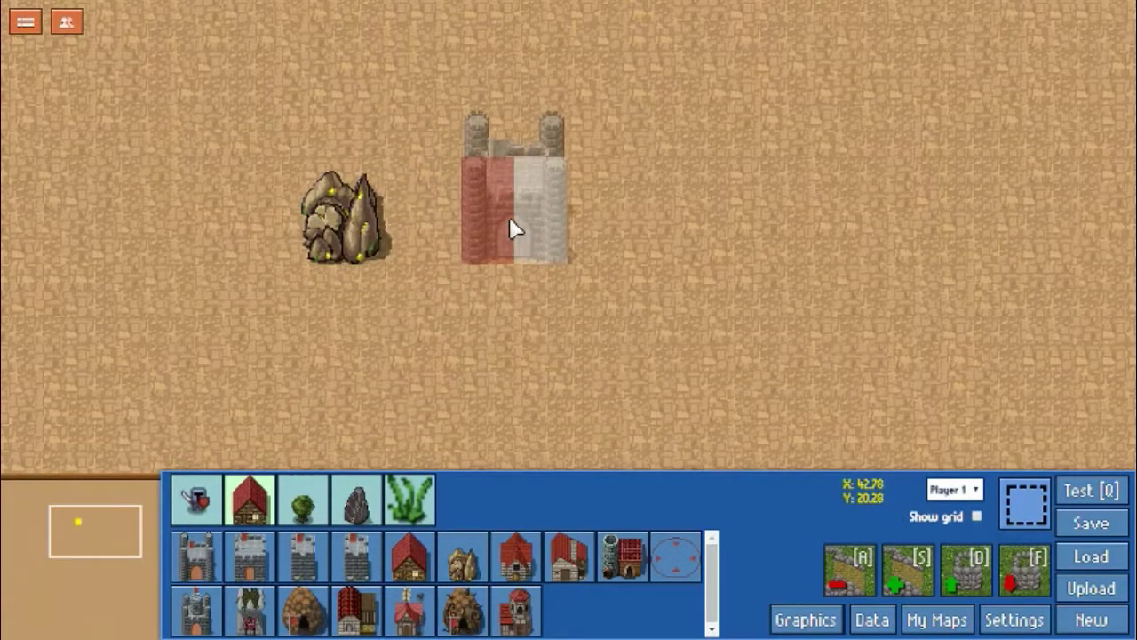
pyautogui.click(562, 231)
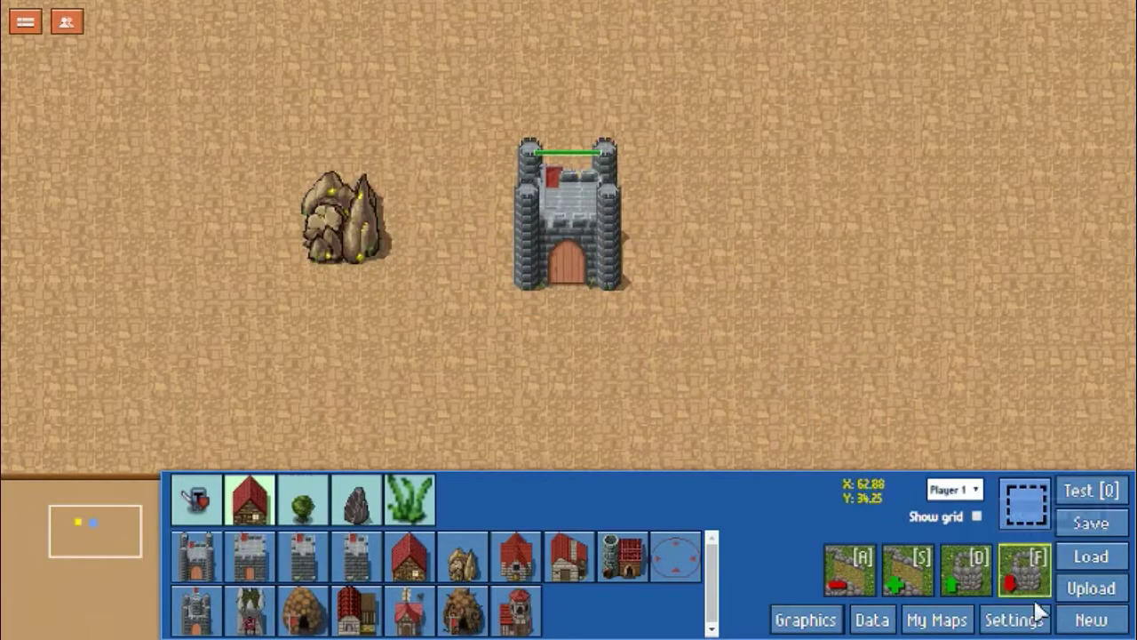
# Step: Apply the map settings, then place a second castle above the goldmine
pyautogui.click(1011, 618)
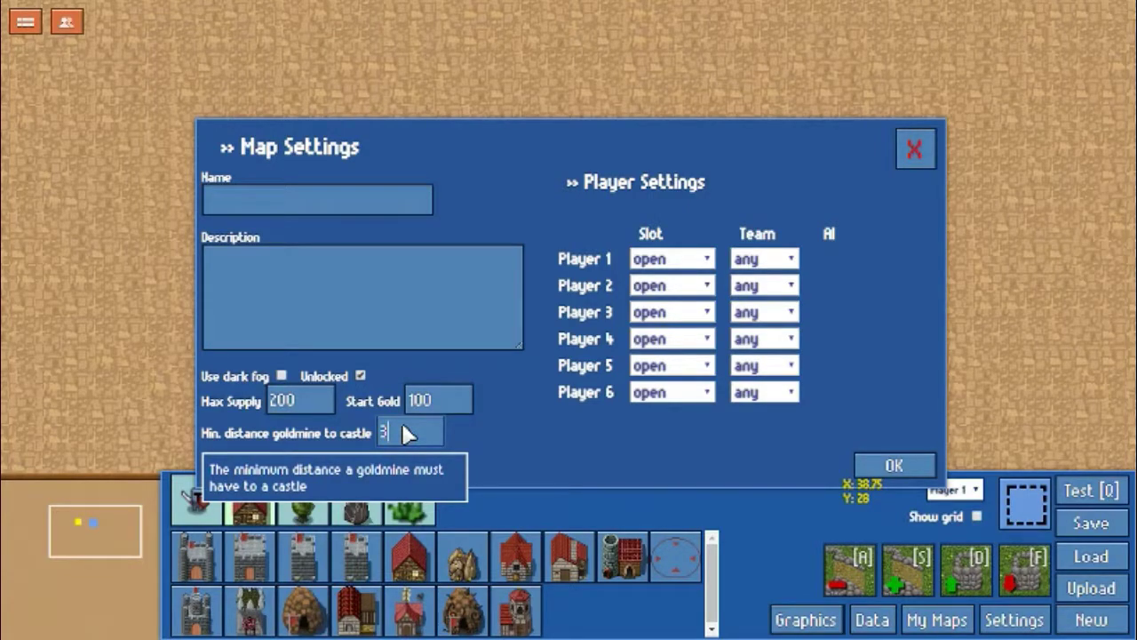
pyautogui.click(891, 465)
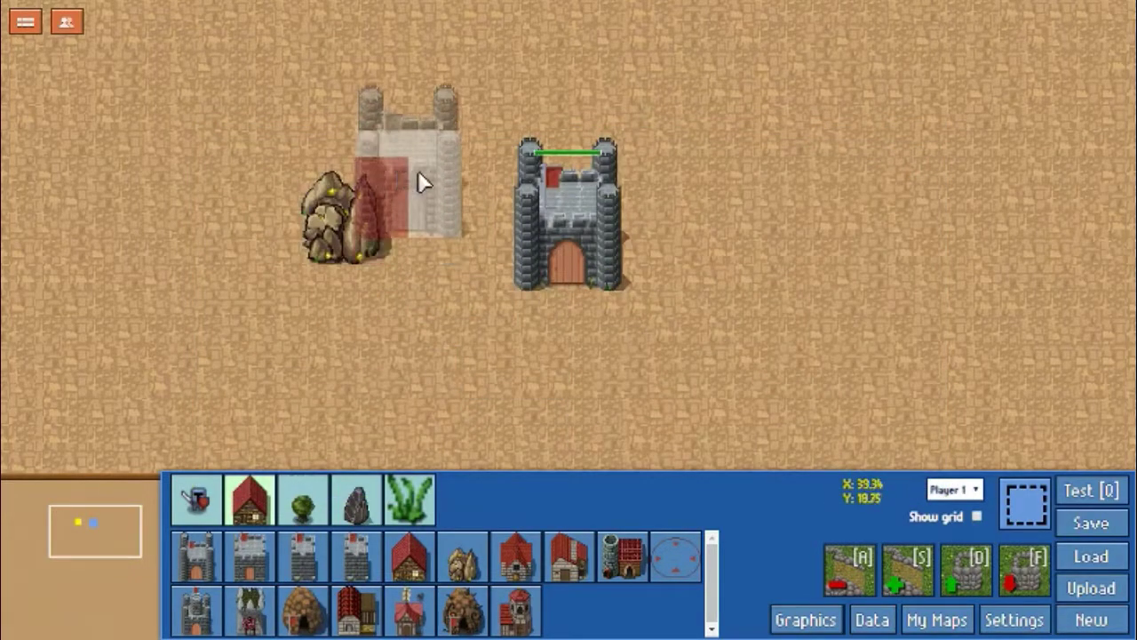
pyautogui.click(381, 111)
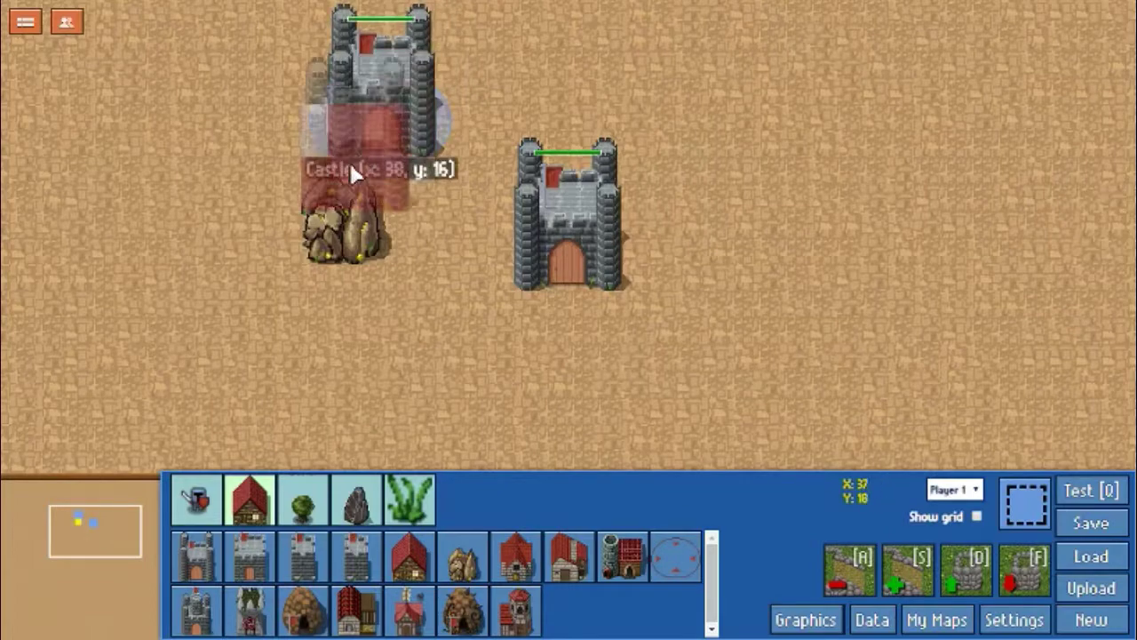
pyautogui.click(1009, 620)
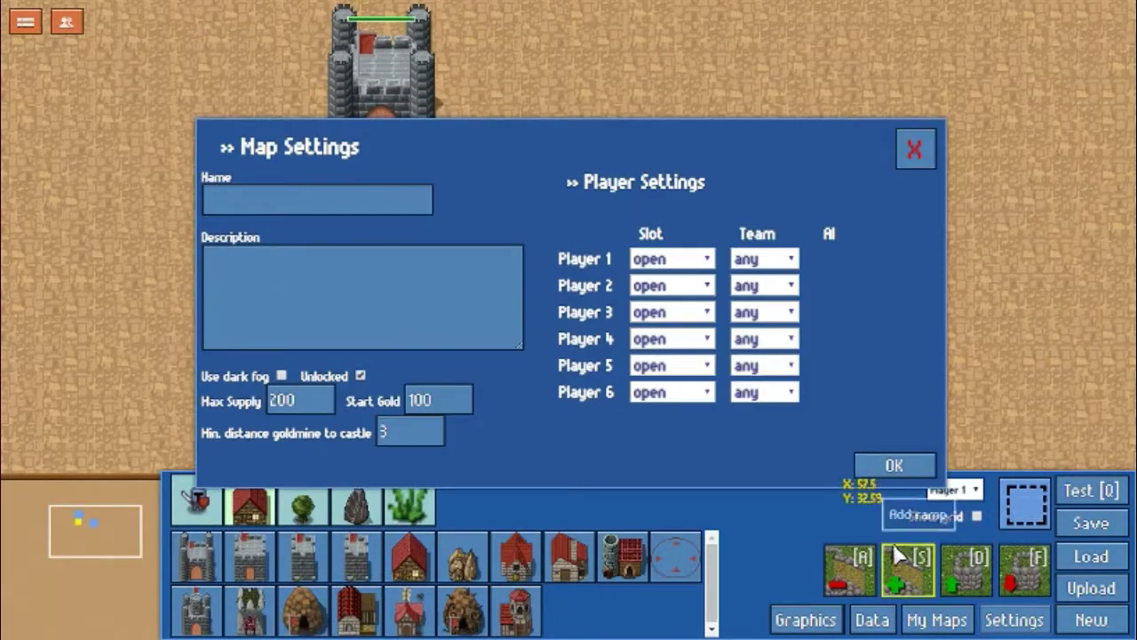
pyautogui.moveTo(874, 248)
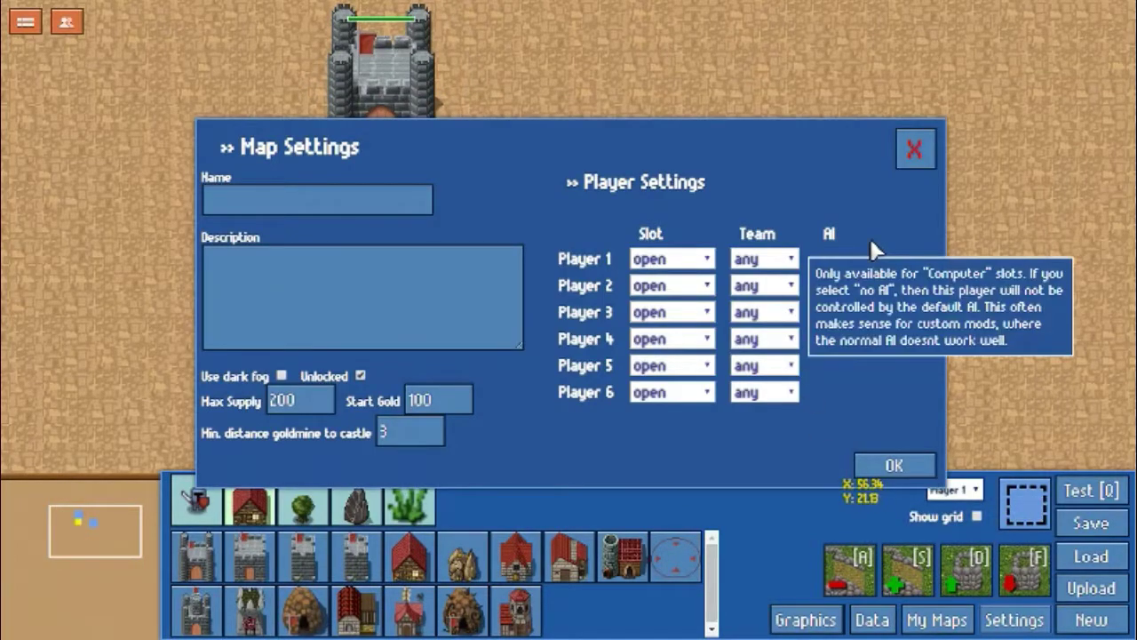
# Step: Set the slots of Players 1, 3 and 5 to closed and Player 6 to computer
pyautogui.click(699, 259)
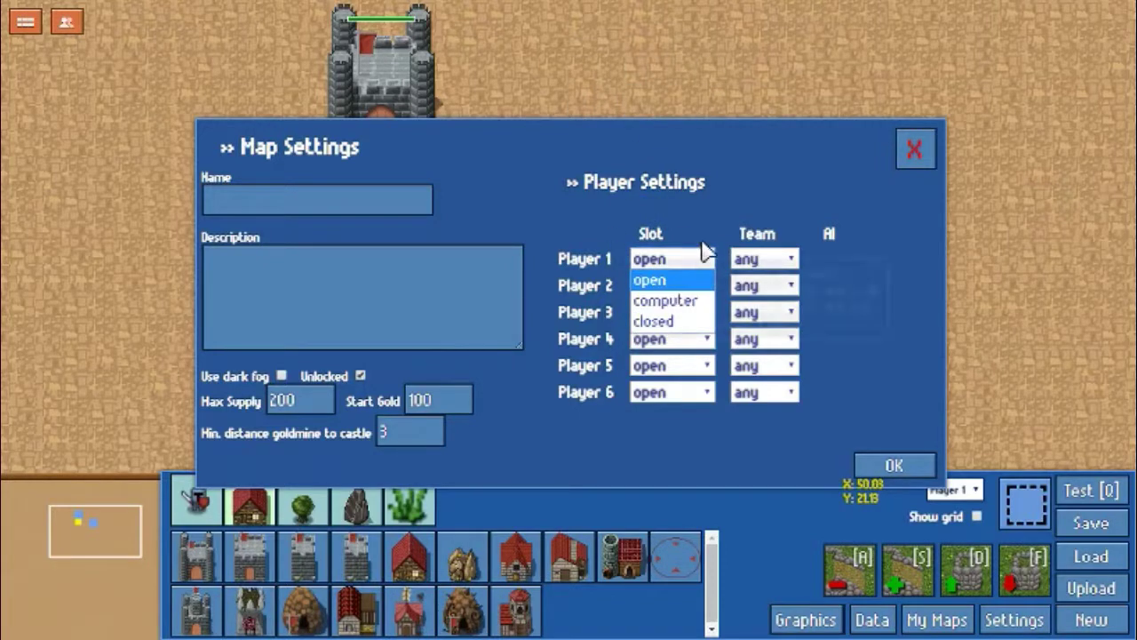
pyautogui.click(698, 260)
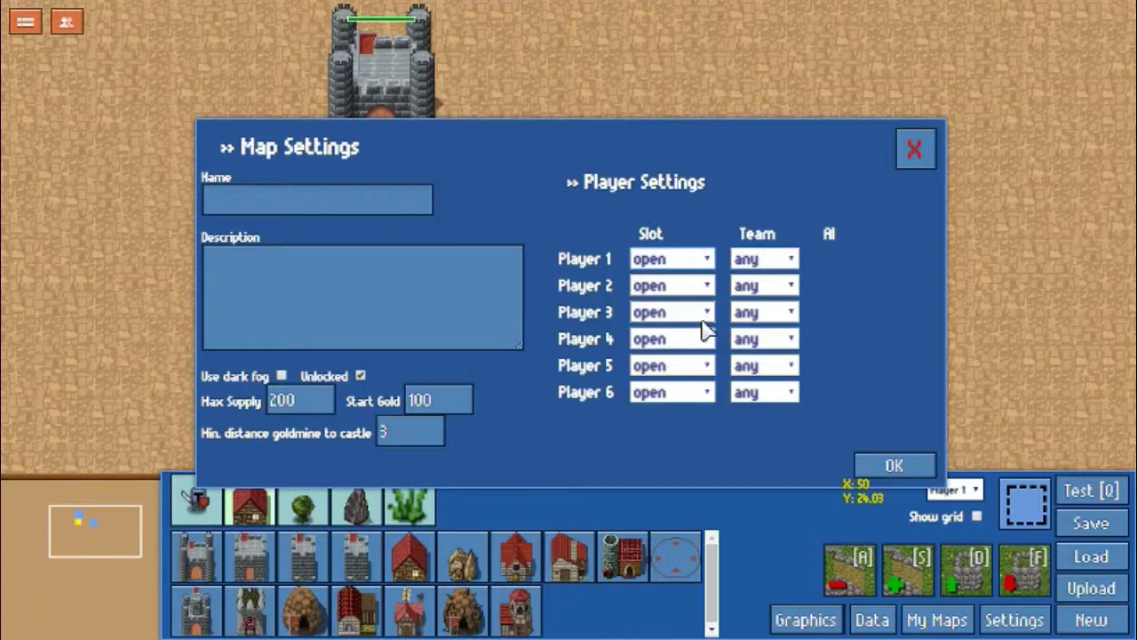
pyautogui.click(700, 260)
pyautogui.click(680, 330)
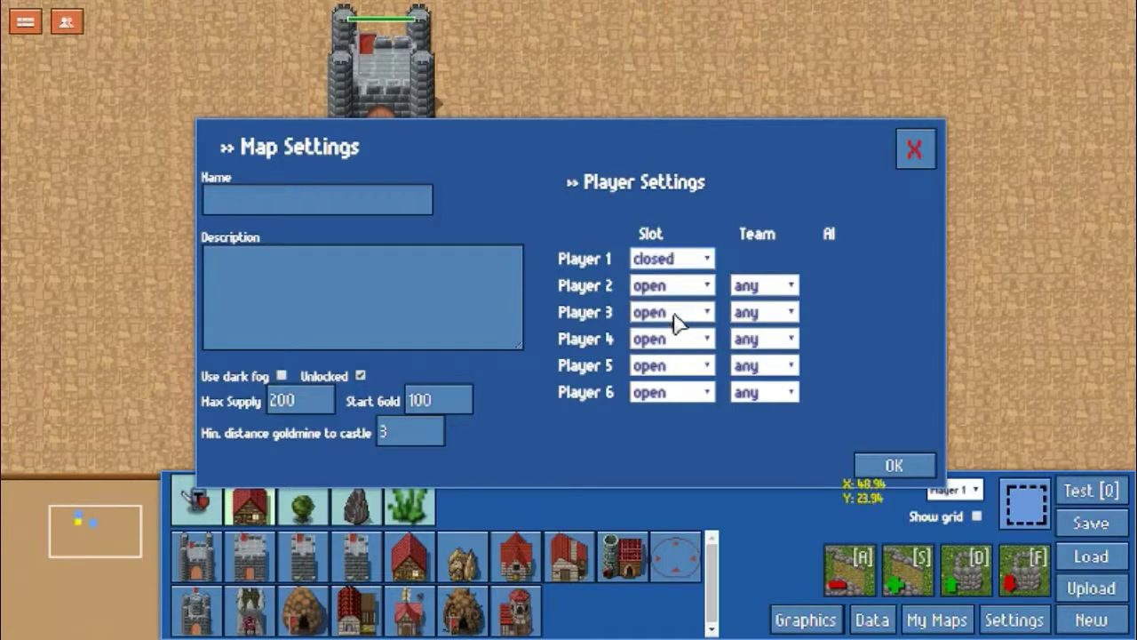
pyautogui.click(680, 315)
pyautogui.click(675, 379)
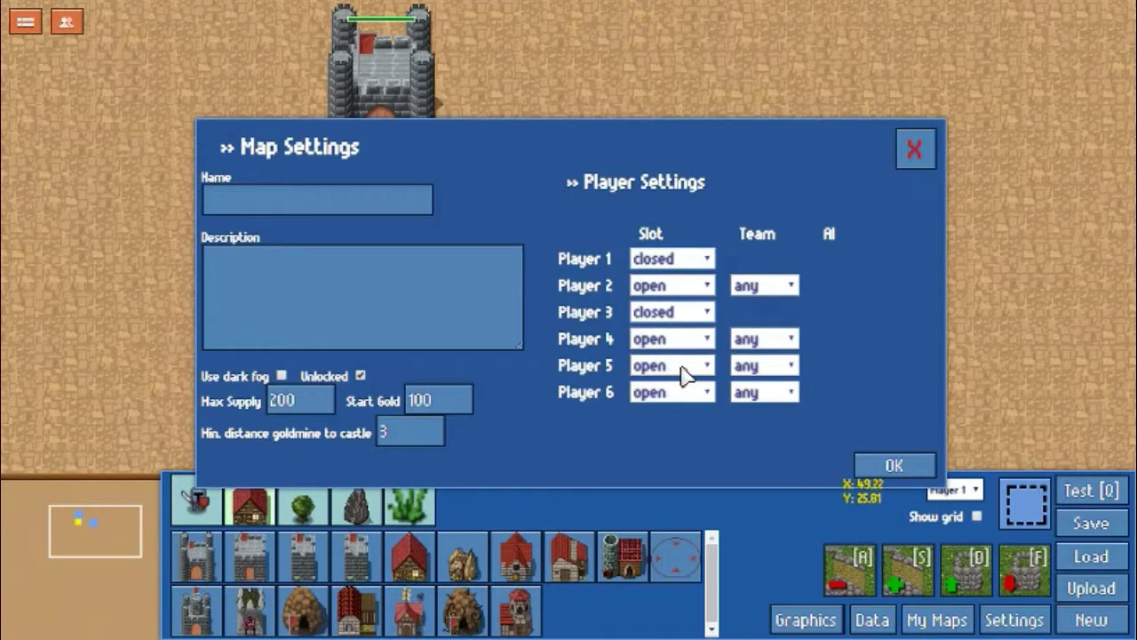
pyautogui.click(686, 367)
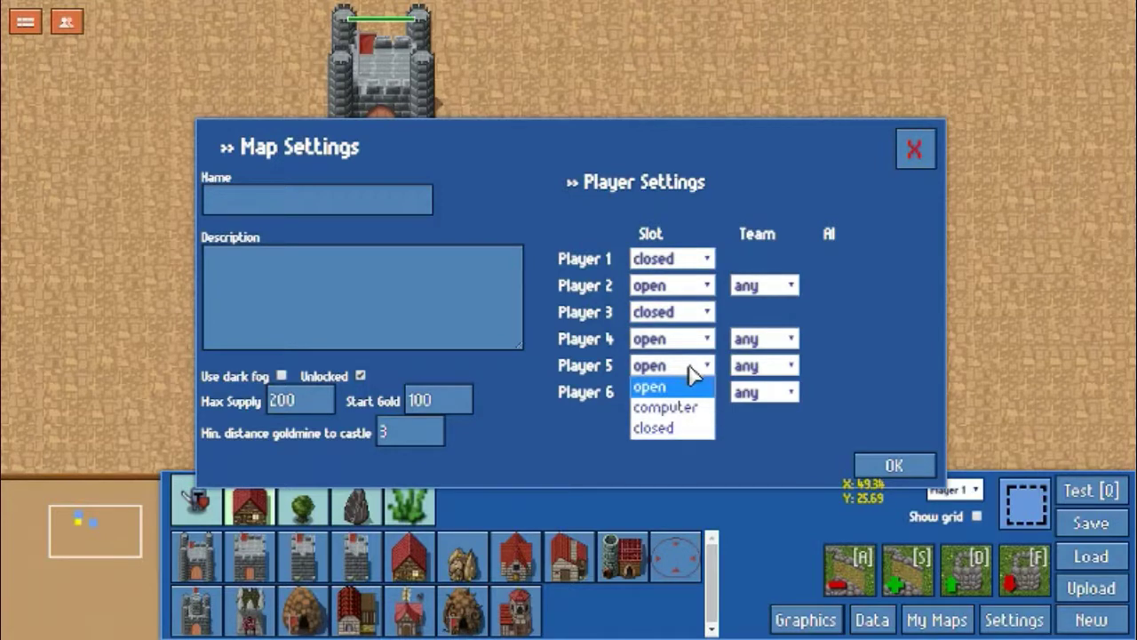
pyautogui.click(678, 429)
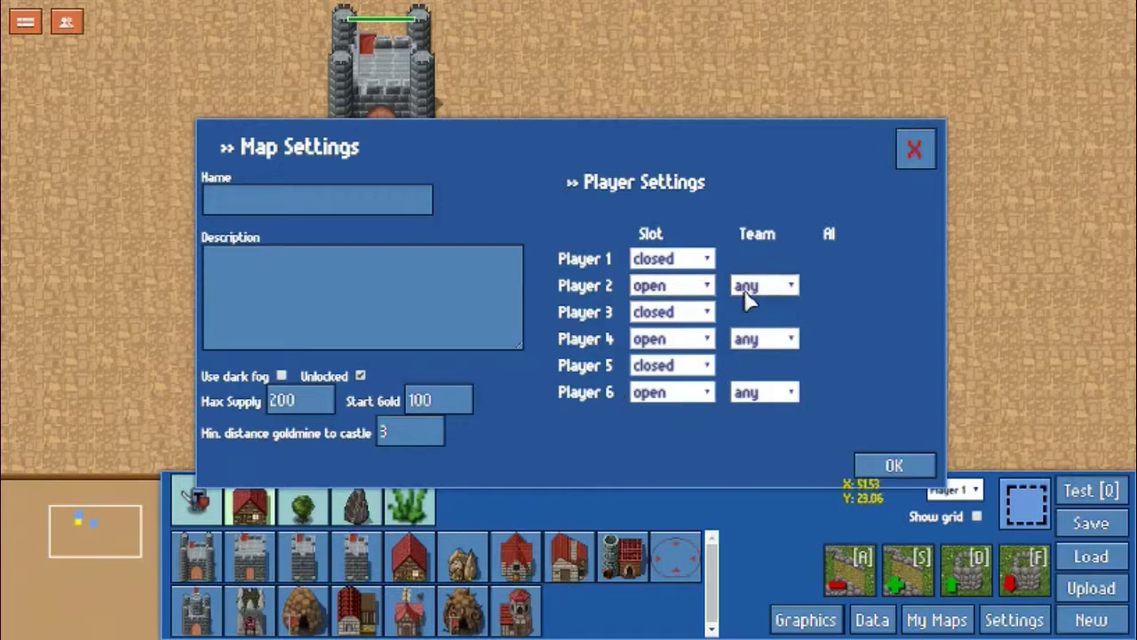
pyautogui.click(686, 394)
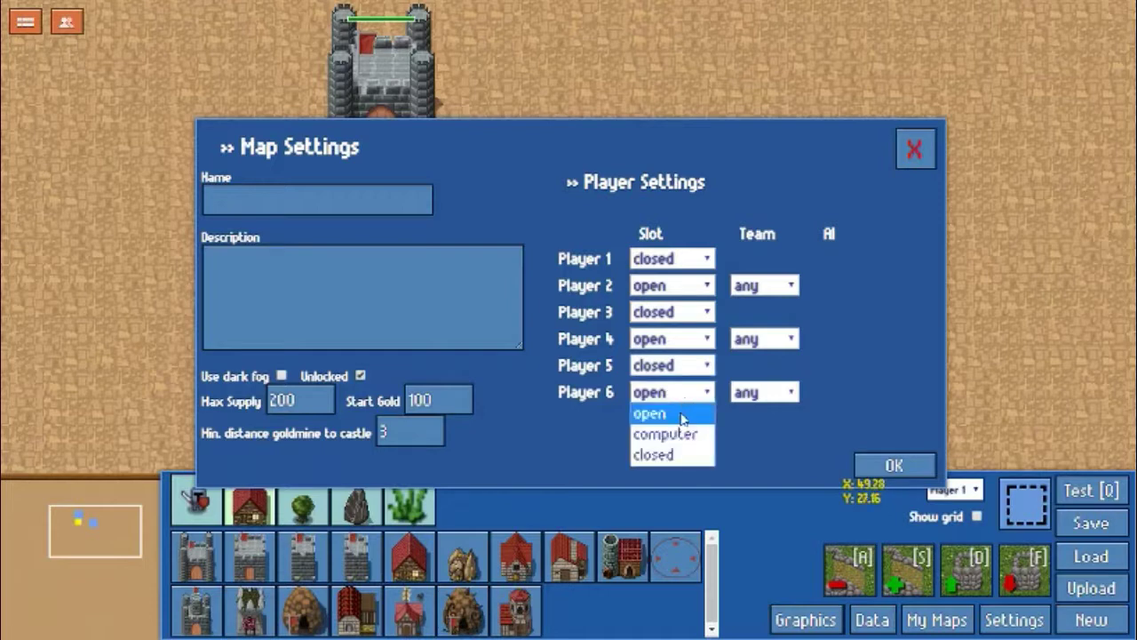
pyautogui.click(681, 437)
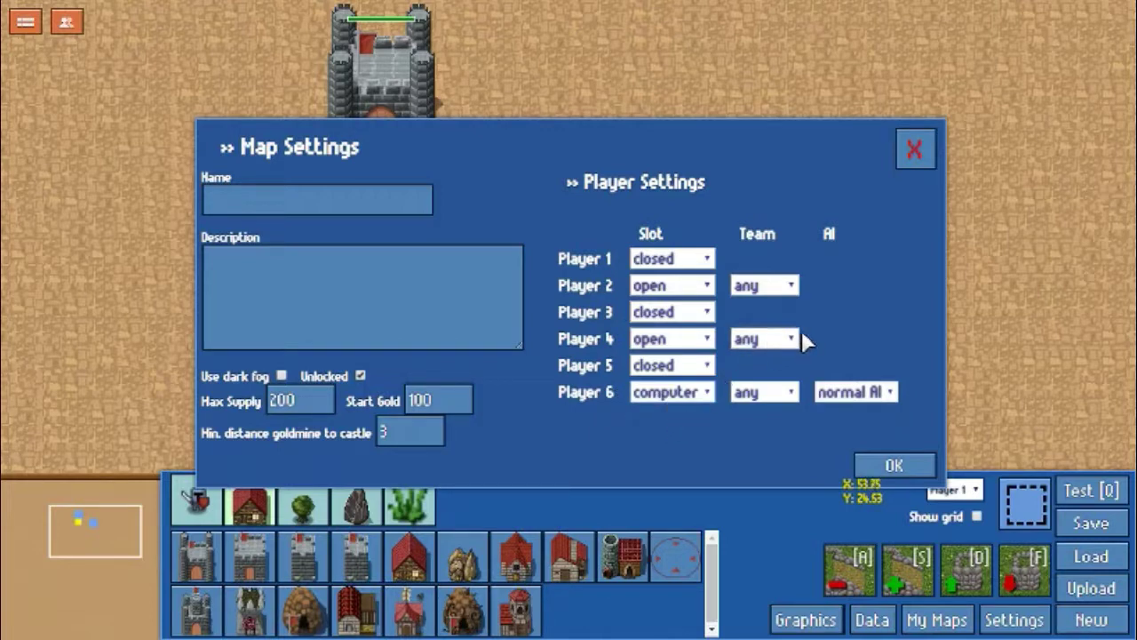
# Step: Put Players 2 and 4 on Team 1 and Player 6 on Team 2 with normal AI
pyautogui.click(784, 288)
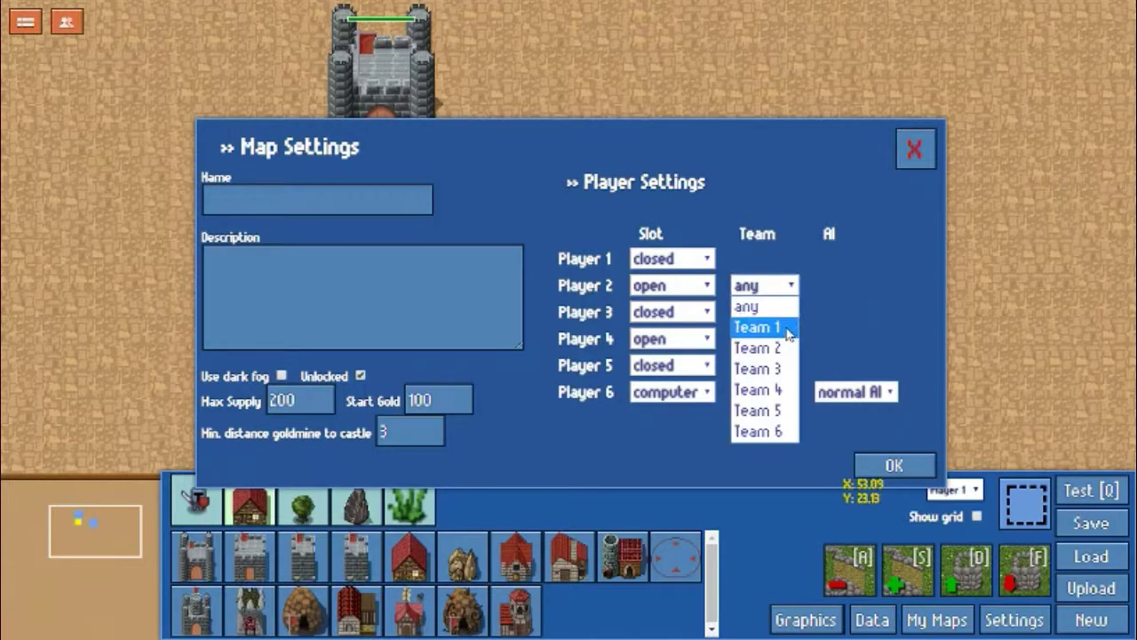
pyautogui.click(787, 328)
pyautogui.click(760, 339)
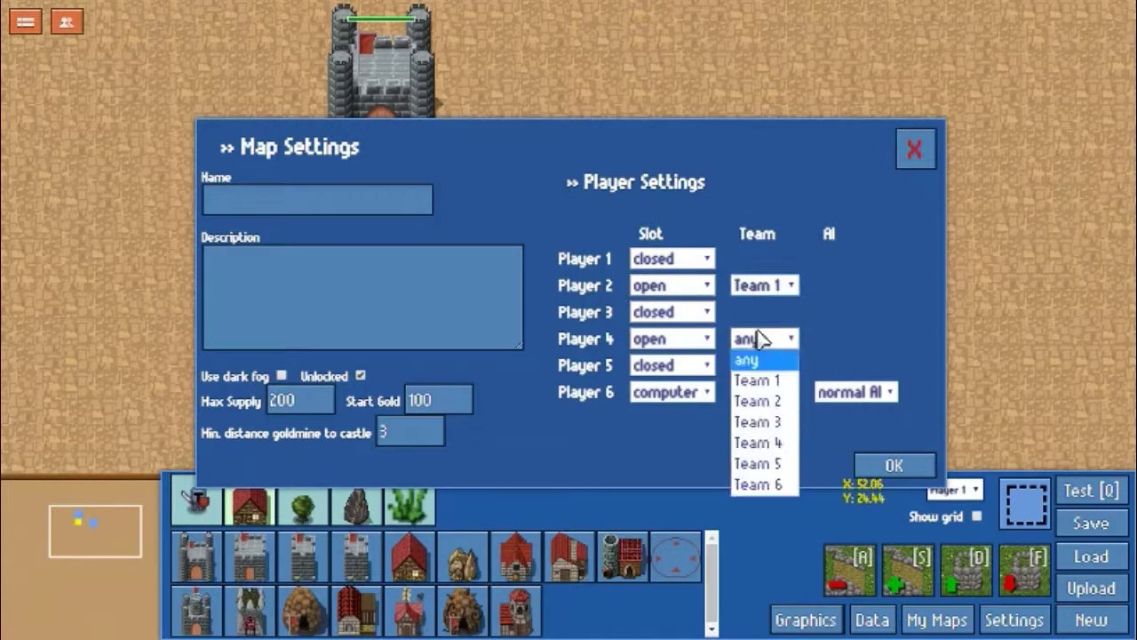
pyautogui.click(758, 380)
pyautogui.click(774, 393)
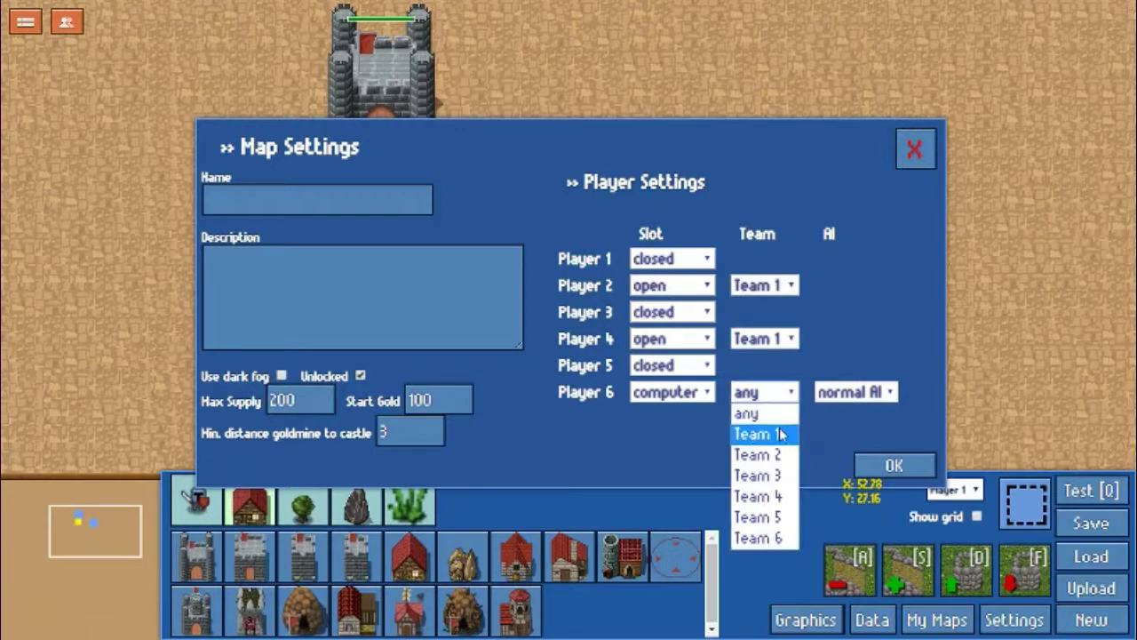
pyautogui.click(760, 454)
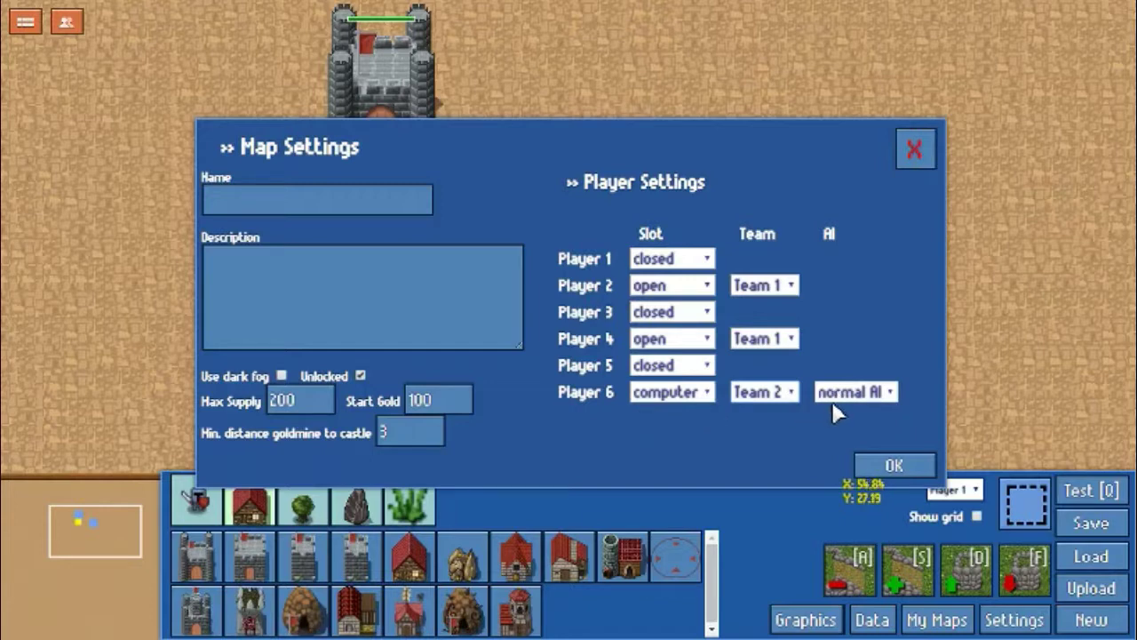
pyautogui.click(866, 398)
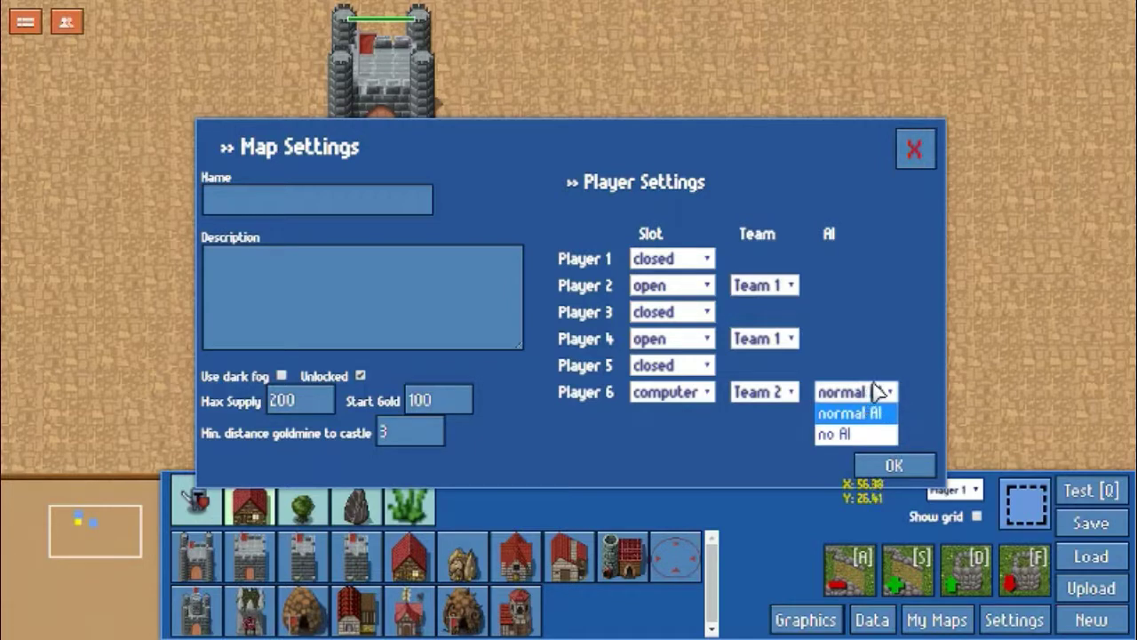
pyautogui.click(878, 391)
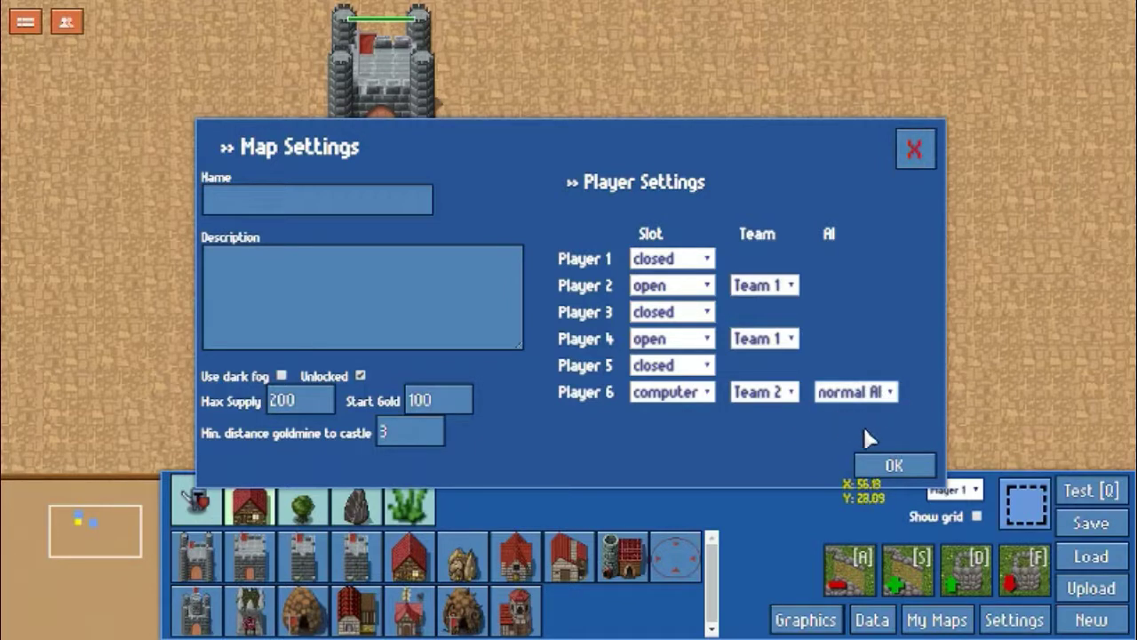
# Step: Close the settings, delete the rock and both castles, and pick a Player 1 start location
pyautogui.moveTo(736, 142); pyautogui.dragTo(717, 88)
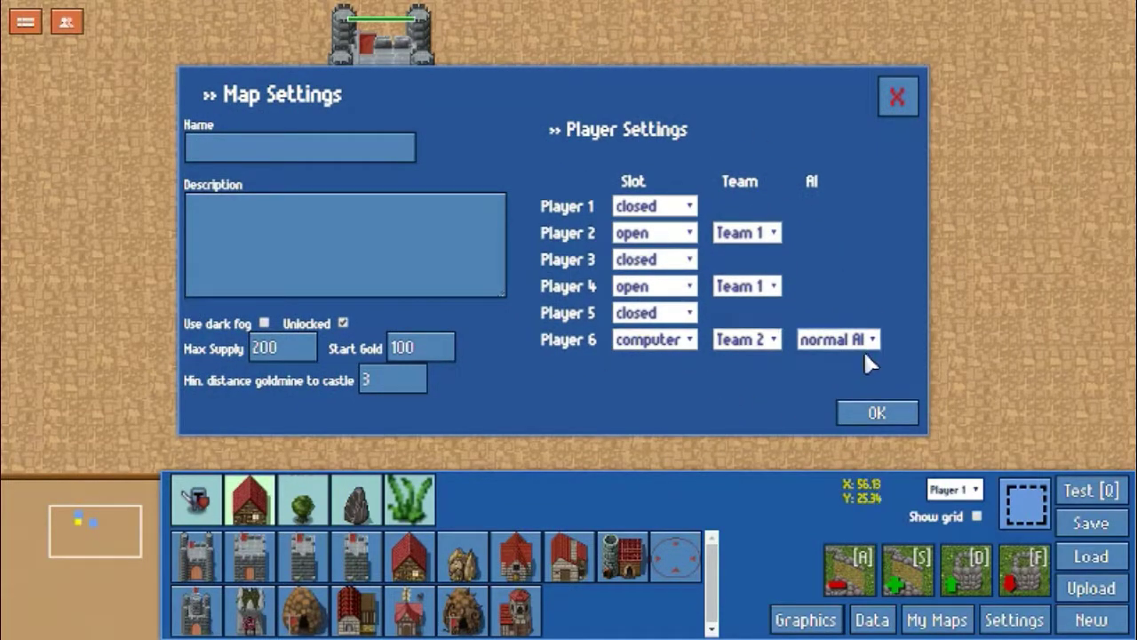
pyautogui.click(897, 97)
pyautogui.click(1028, 516)
pyautogui.moveTo(708, 38); pyautogui.dragTo(204, 353)
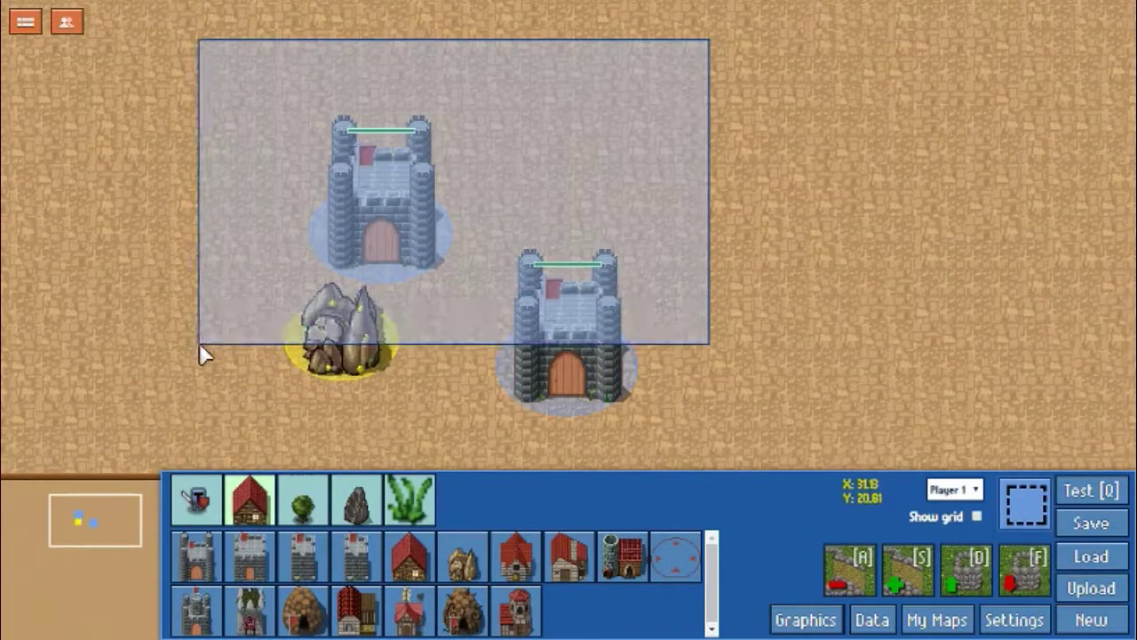
pyautogui.press('Delete')
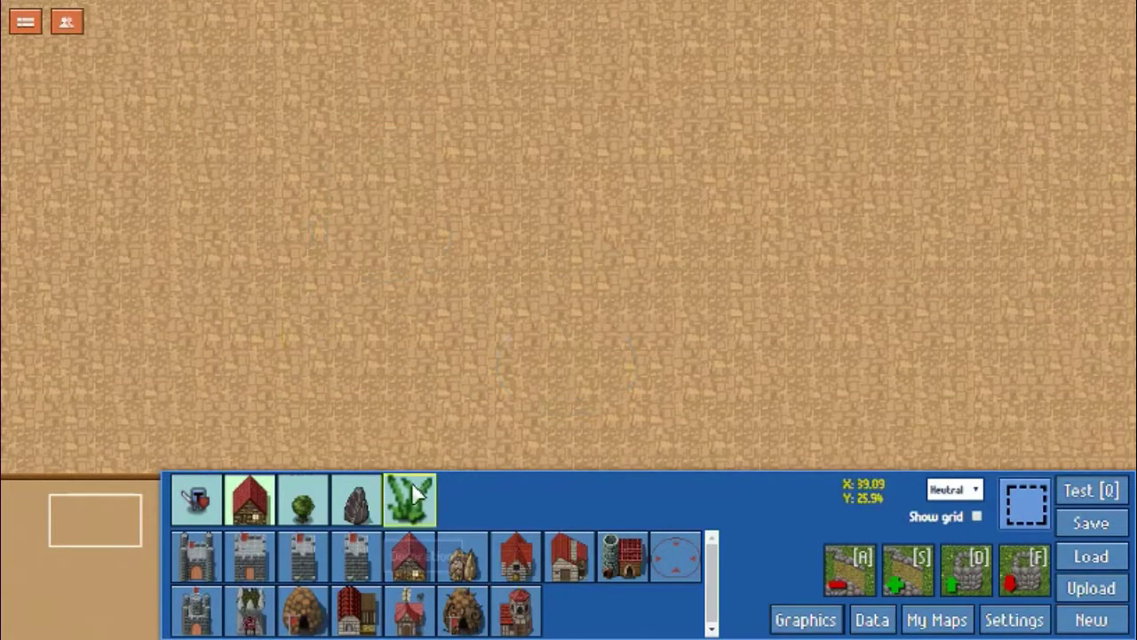
pyautogui.click(682, 567)
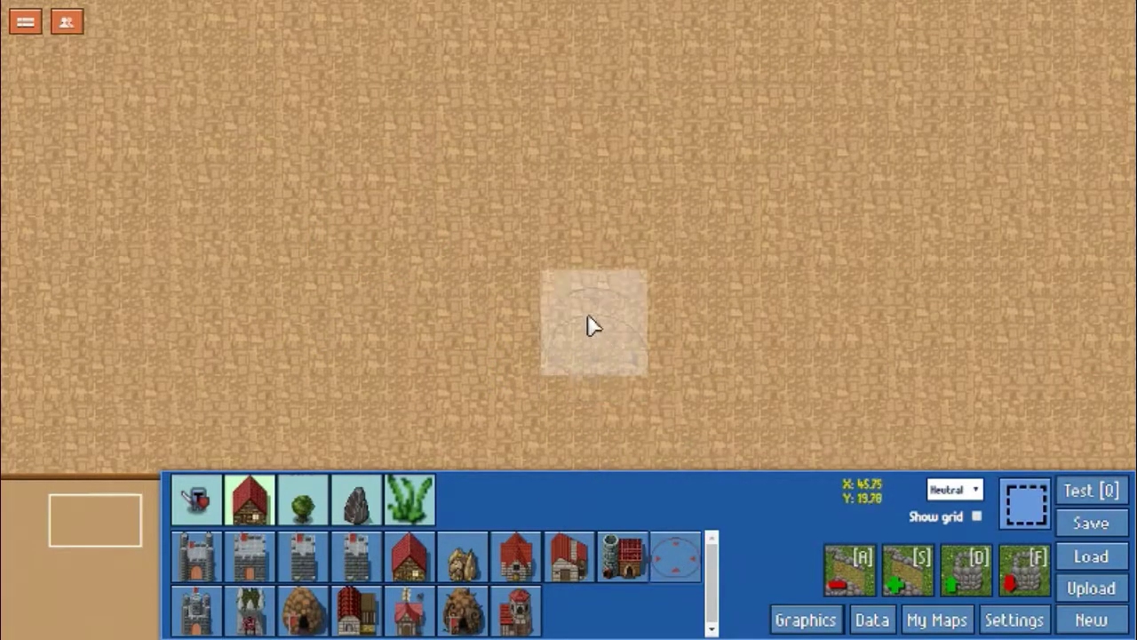
pyautogui.click(970, 489)
# Step: Place a Player 1 start location and a wolves den to its right
pyautogui.click(966, 523)
pyautogui.click(435, 216)
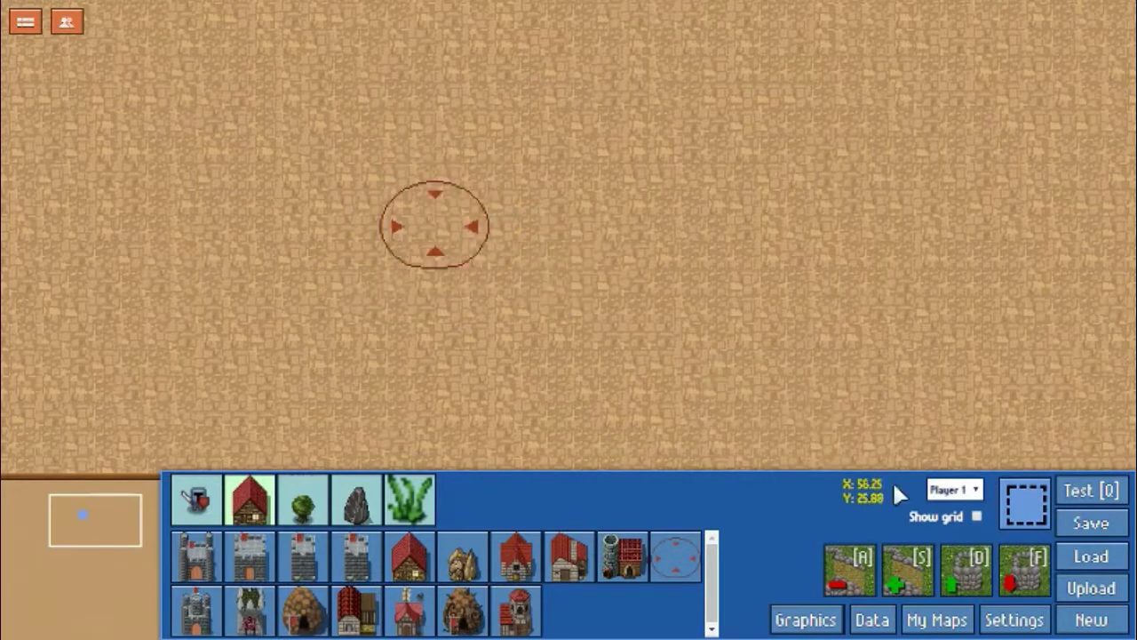
pyautogui.click(295, 613)
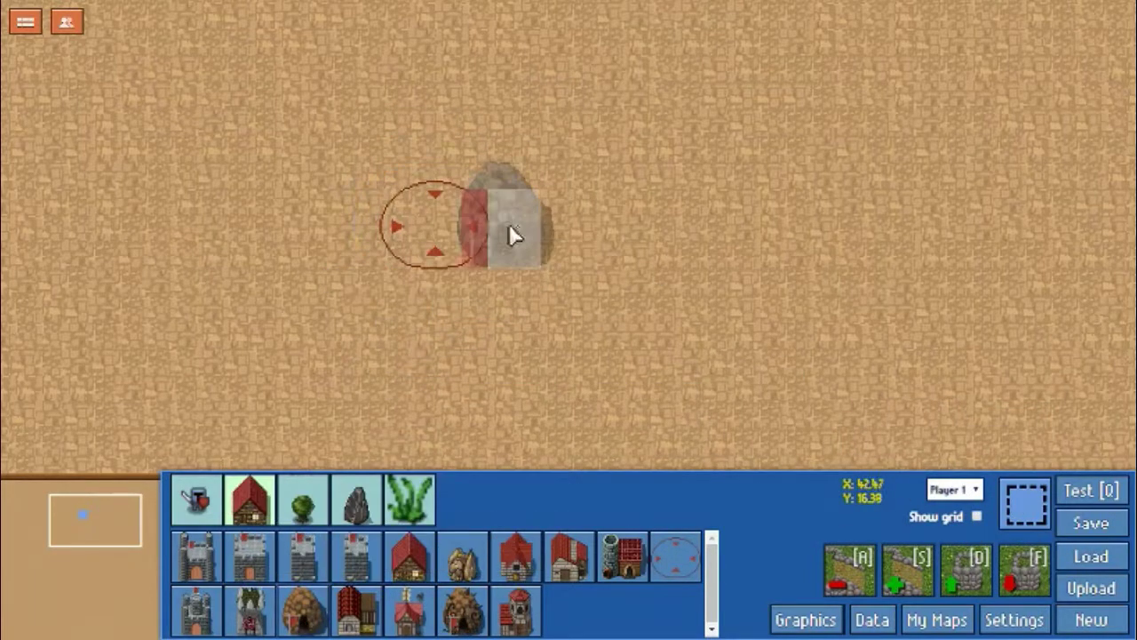
pyautogui.click(660, 217)
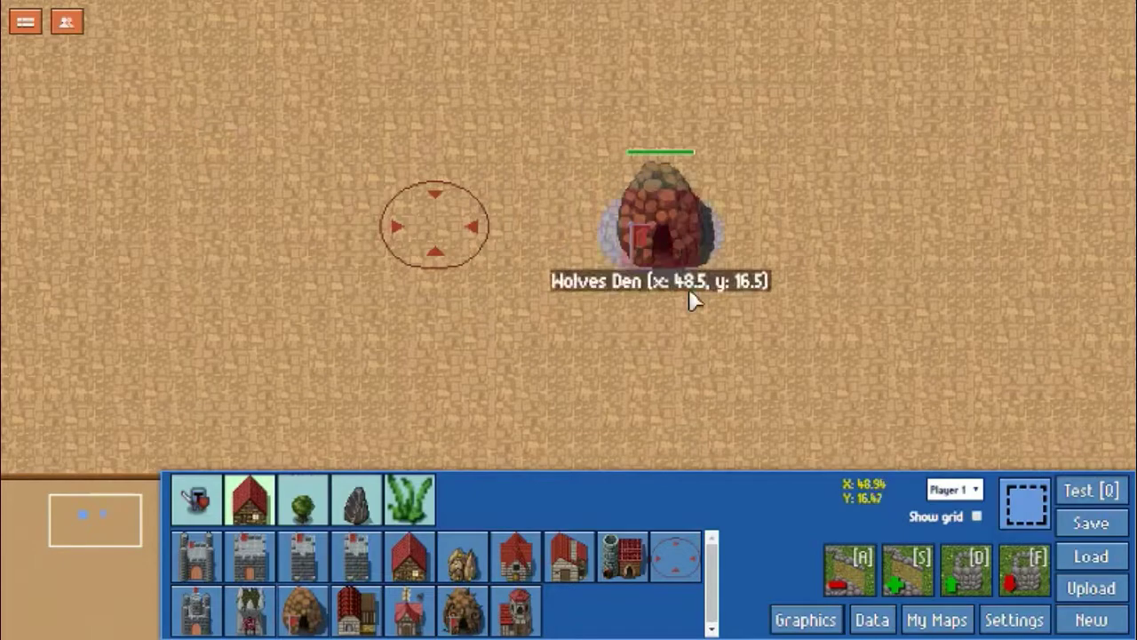
# Step: Raise the minimum goldmine-to-castle distance to 7 in the map settings
pyautogui.click(1009, 619)
pyautogui.click(367, 382)
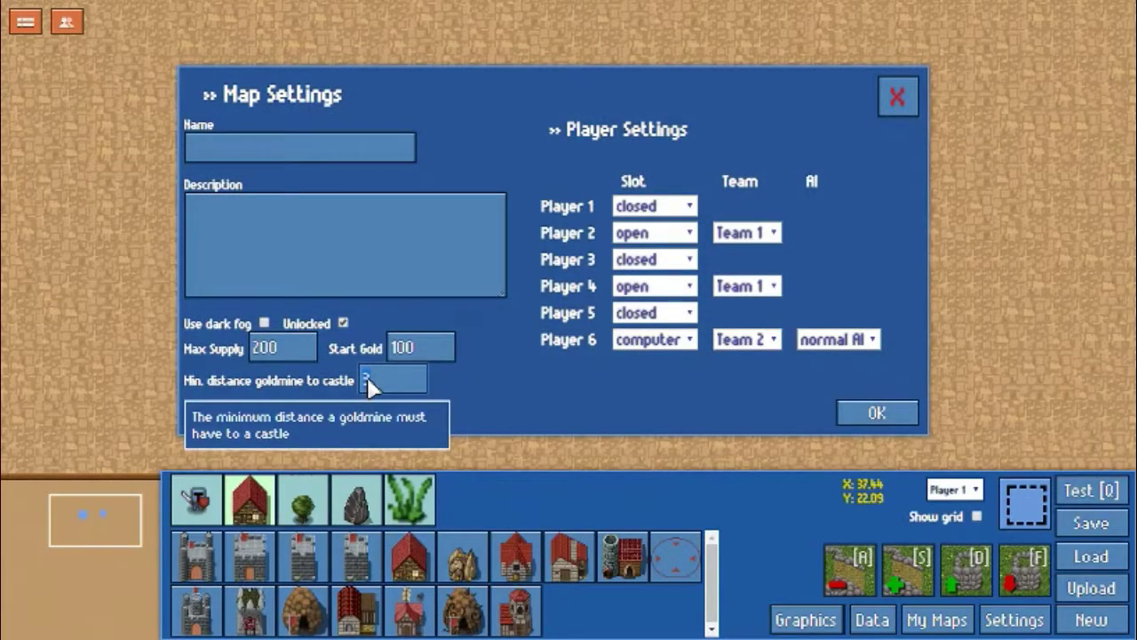
pyautogui.click(877, 412)
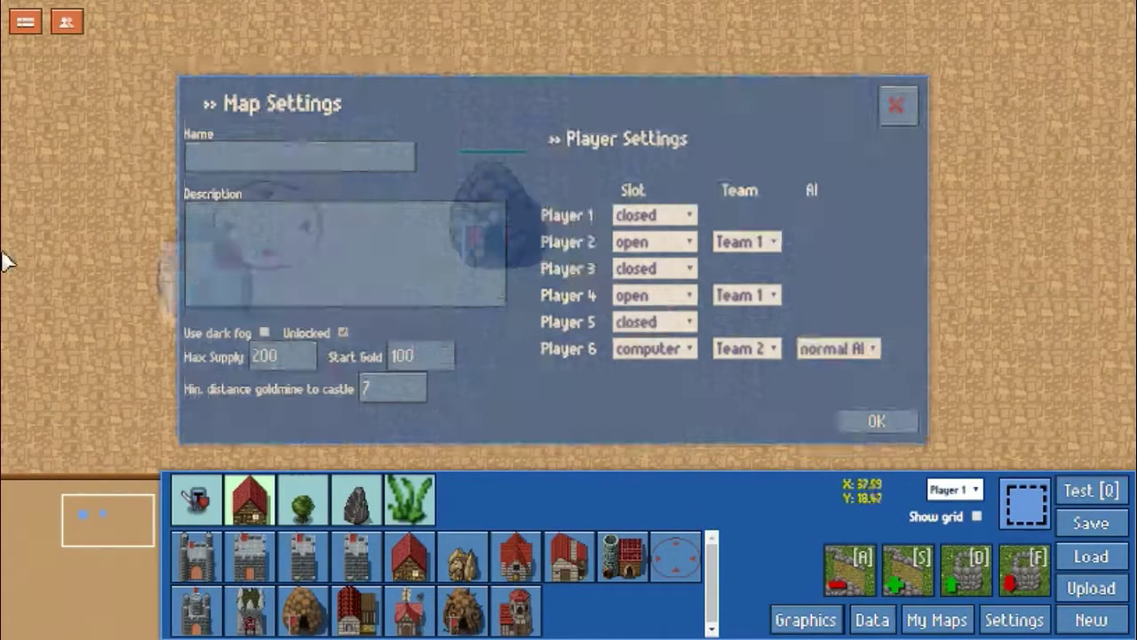
# Step: Place a goldmine below the start location, then delete the den and start location
pyautogui.click(464, 557)
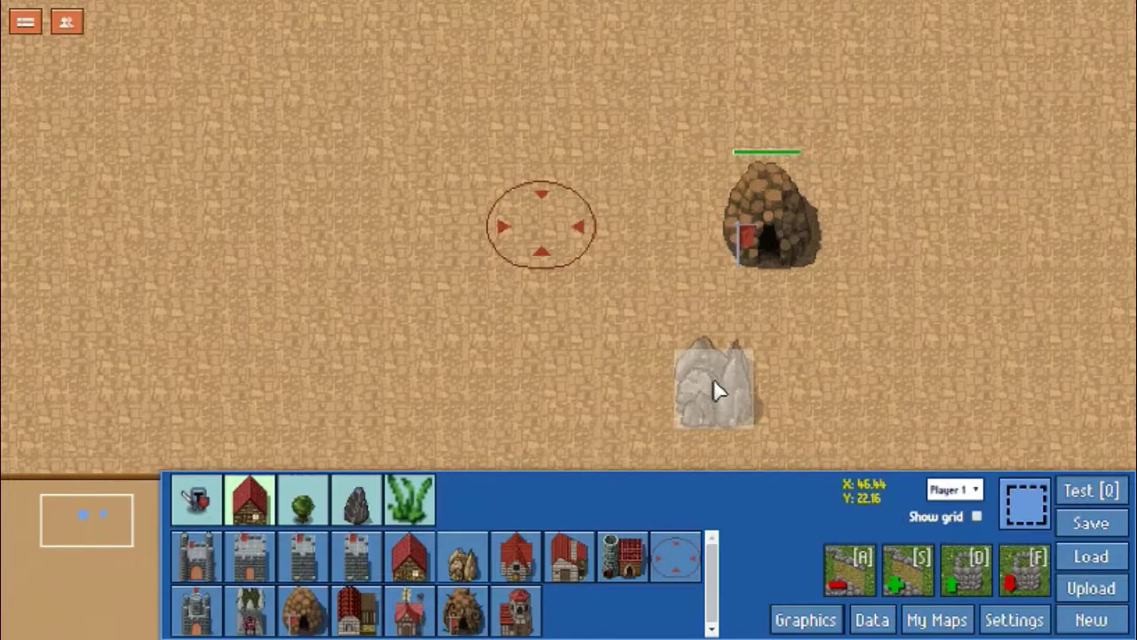
pyautogui.click(774, 356)
pyautogui.click(1026, 507)
pyautogui.moveTo(933, 144); pyautogui.dragTo(548, 264)
pyautogui.press('Delete')
# Step: Place a new start location above the goldmine and a castle to its right, then test-play
pyautogui.press('Down')
pyautogui.press('Down')
pyautogui.press('Right')
pyautogui.press('Up')
pyautogui.press('Right')
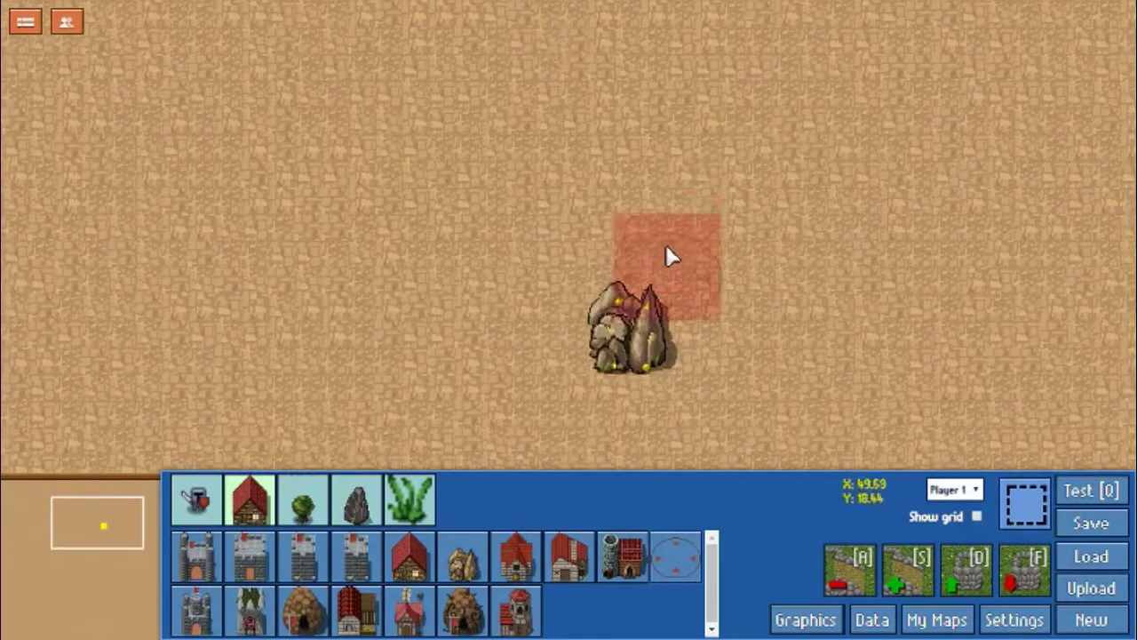
pyautogui.click(642, 119)
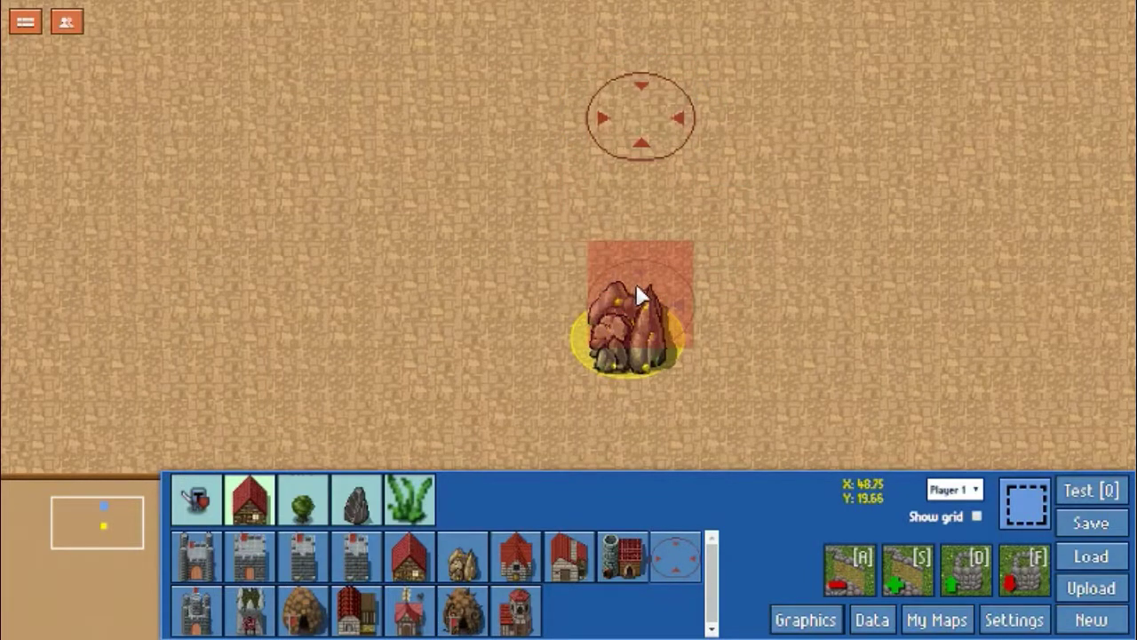
pyautogui.click(211, 558)
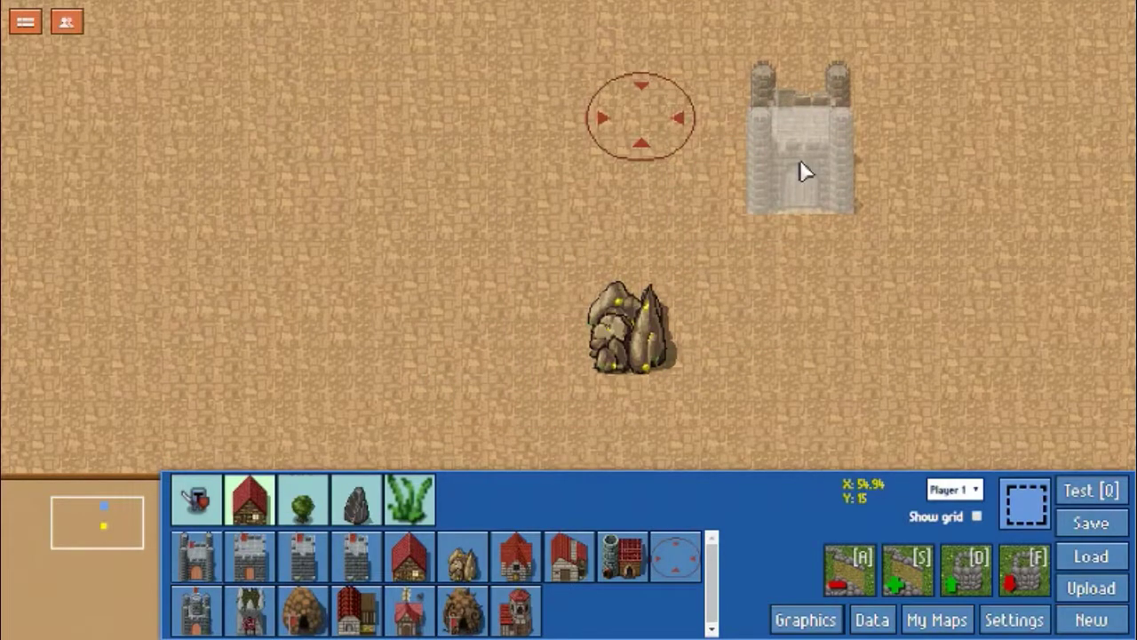
pyautogui.click(800, 159)
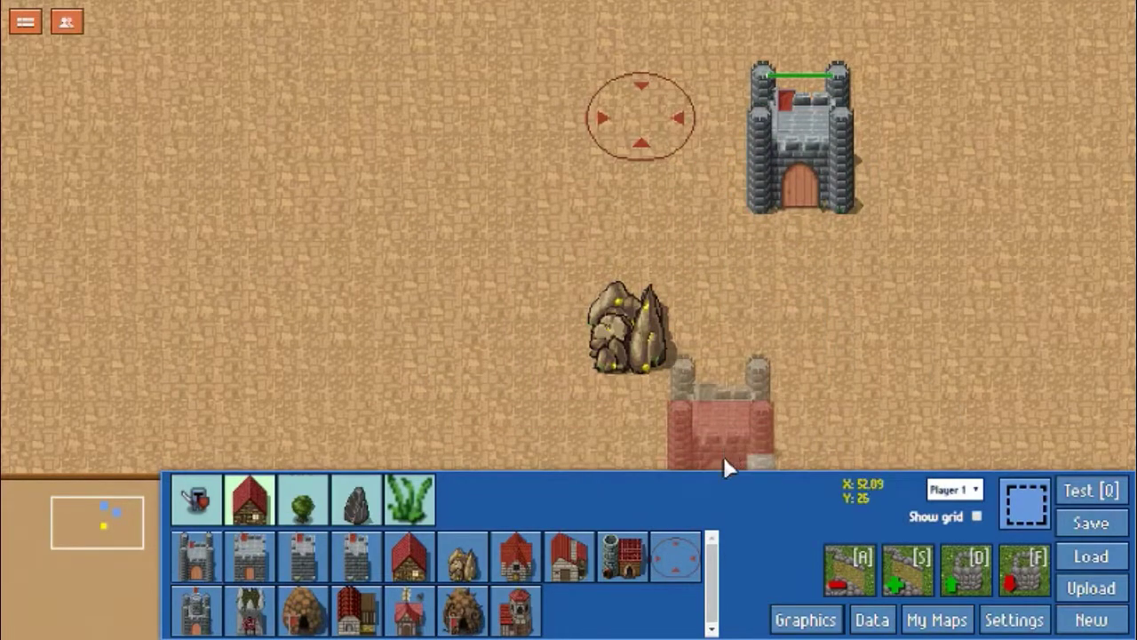
pyautogui.press('0')
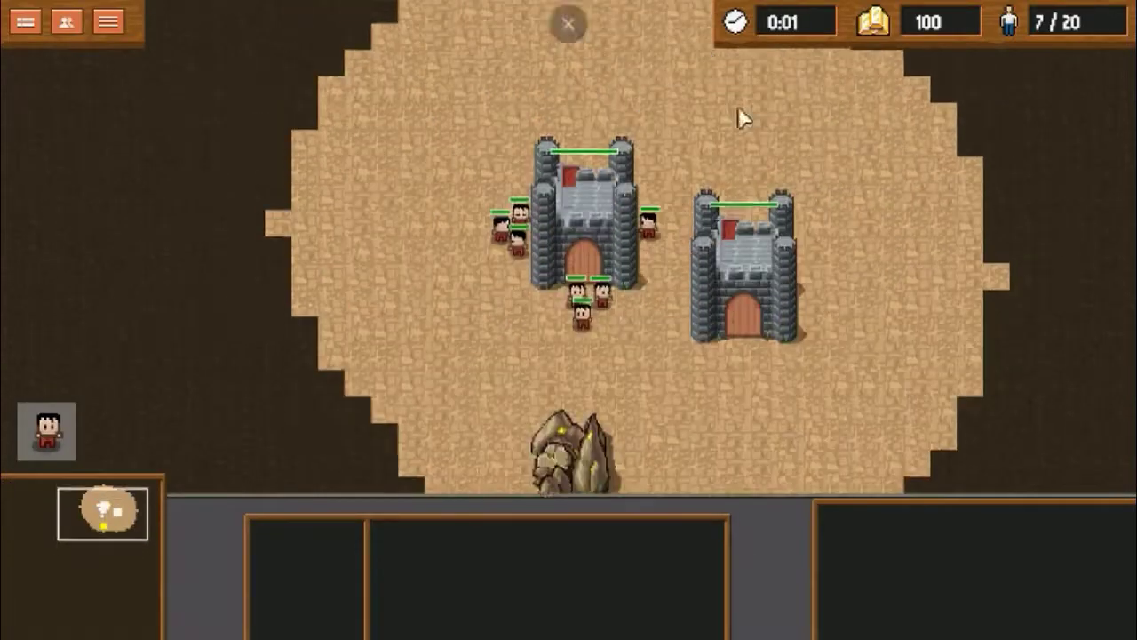
# Step: Select the soldiers around the left castle and send them toward the goldmine
pyautogui.click(616, 259)
pyautogui.moveTo(426, 197); pyautogui.dragTo(663, 405)
pyautogui.rightClick(586, 405)
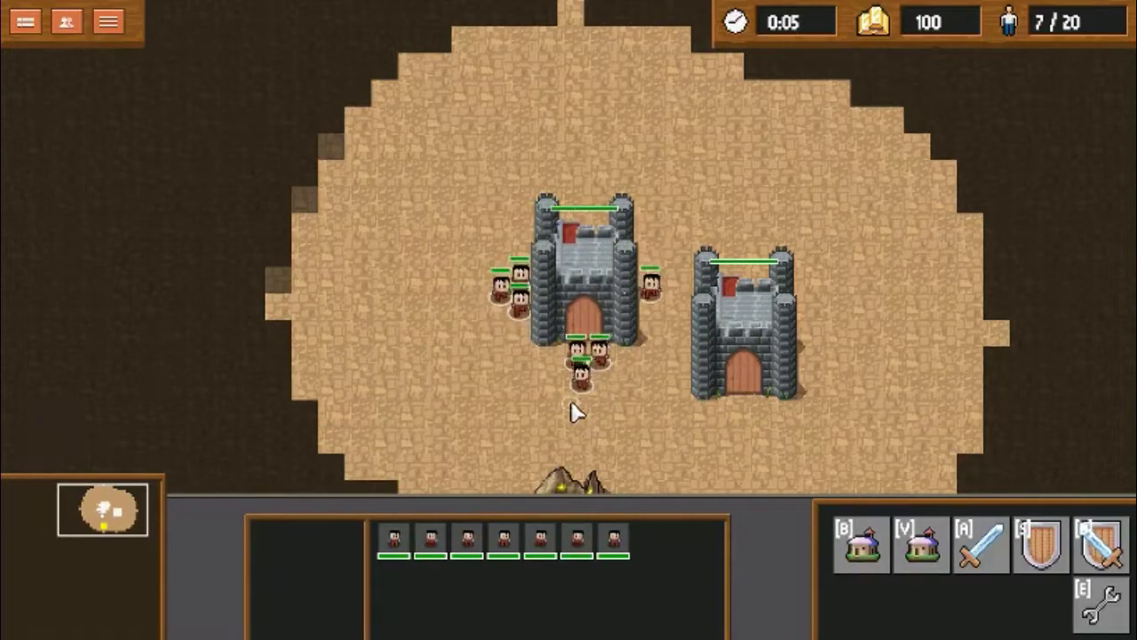
# Step: Quit the test game from the Options menu
pyautogui.moveTo(571, 496); pyautogui.dragTo(536, 302)
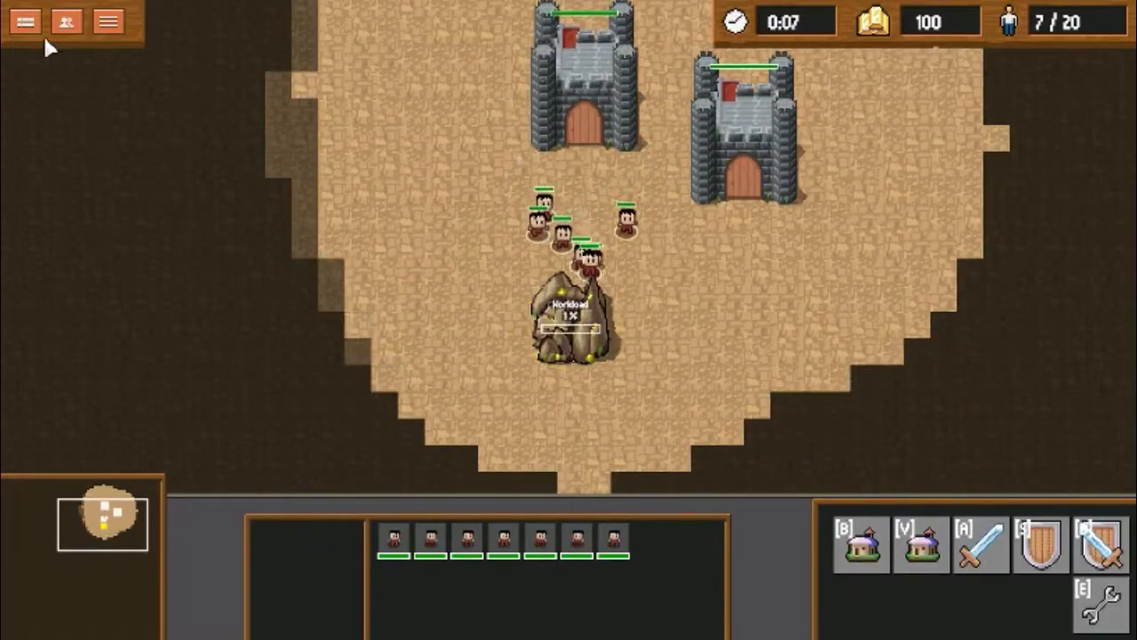
pyautogui.click(35, 28)
pyautogui.click(477, 499)
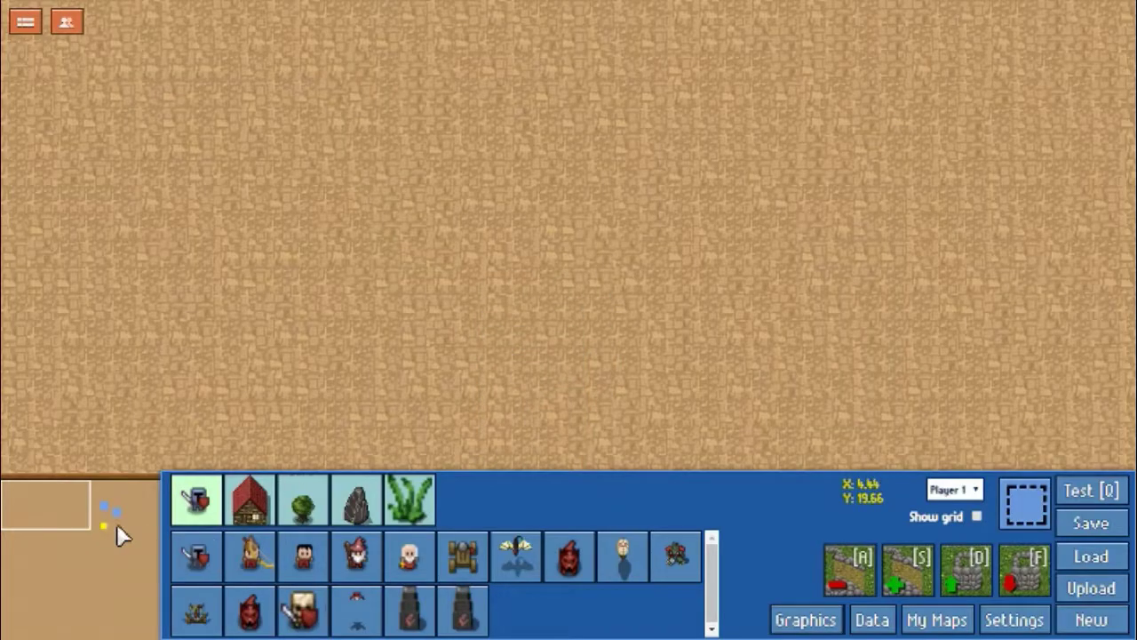
# Step: Paint a dark diamond stone patch below the castle, then box-select the start location and castle
pyautogui.click(116, 523)
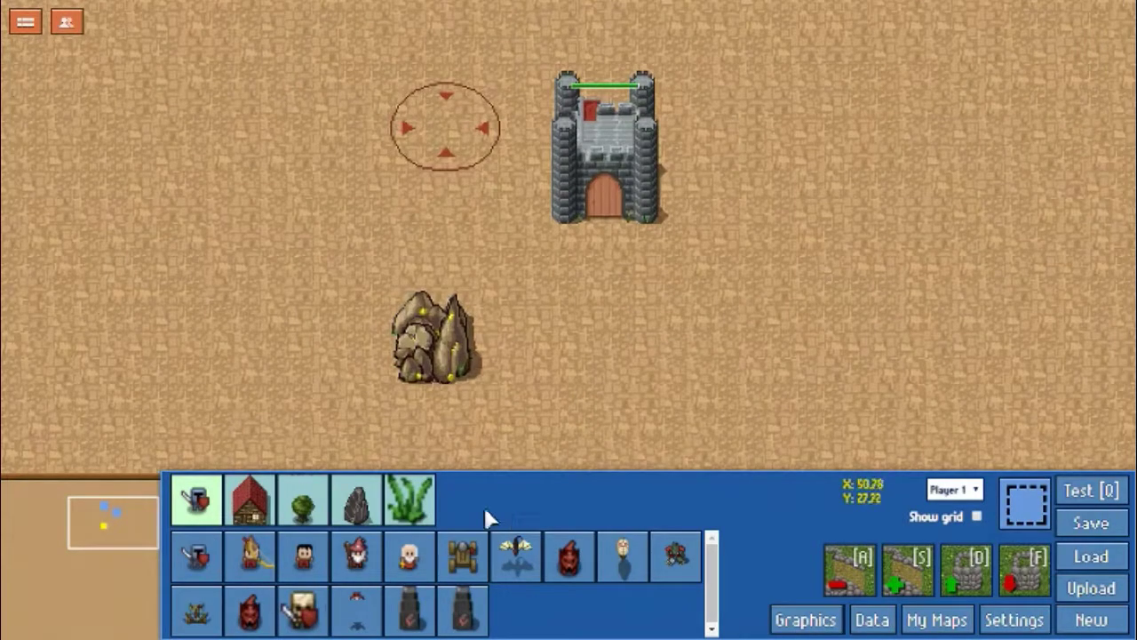
pyautogui.click(416, 502)
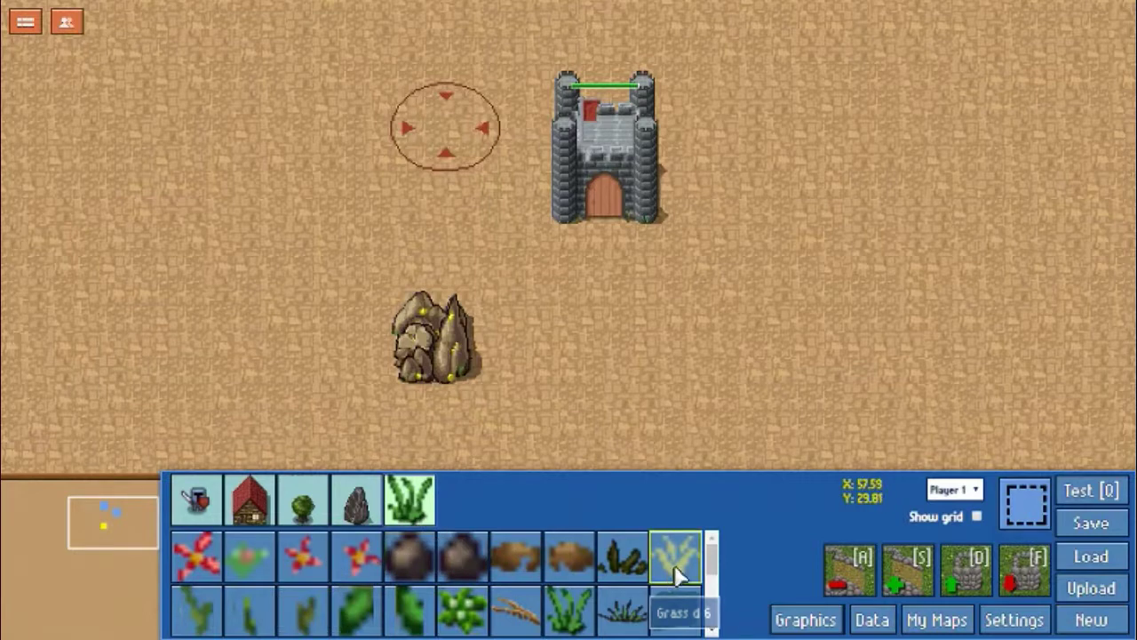
pyautogui.scroll(-3, 675, 577)
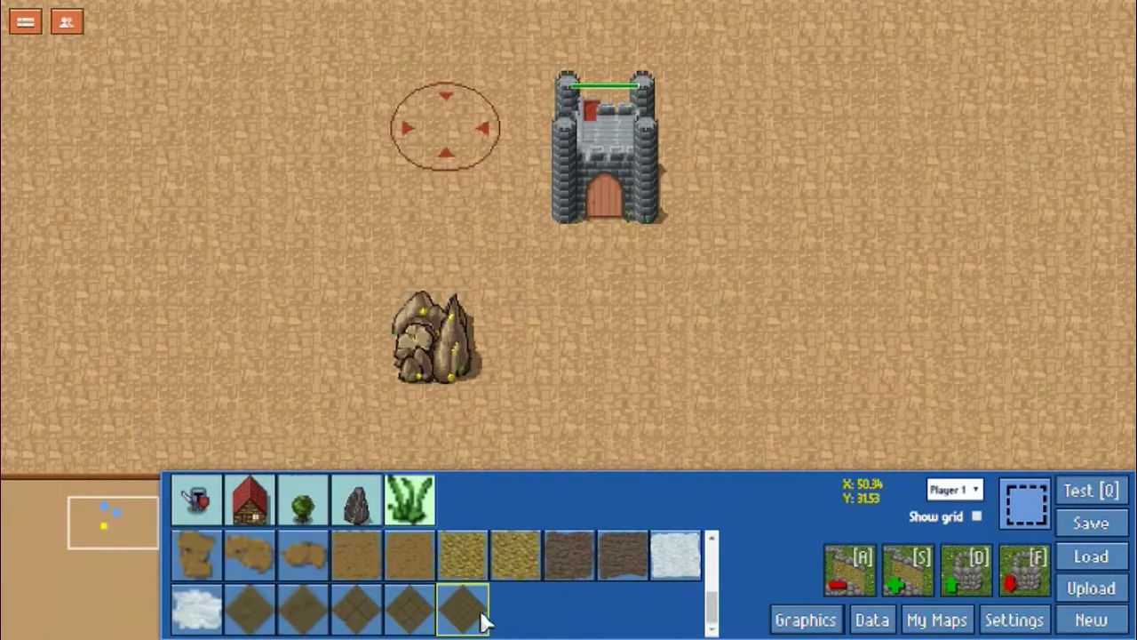
pyautogui.click(462, 609)
pyautogui.moveTo(616, 359)
pyautogui.mouseDown()
pyautogui.moveTo(636, 352)
pyautogui.moveTo(604, 355)
pyautogui.moveTo(617, 378)
pyautogui.moveTo(632, 365)
pyautogui.moveTo(630, 332)
pyautogui.moveTo(686, 368)
pyautogui.moveTo(601, 398)
pyautogui.moveTo(572, 380)
pyautogui.moveTo(604, 323)
pyautogui.moveTo(627, 317)
pyautogui.moveTo(682, 337)
pyautogui.moveTo(692, 358)
pyautogui.moveTo(647, 399)
pyautogui.mouseUp()
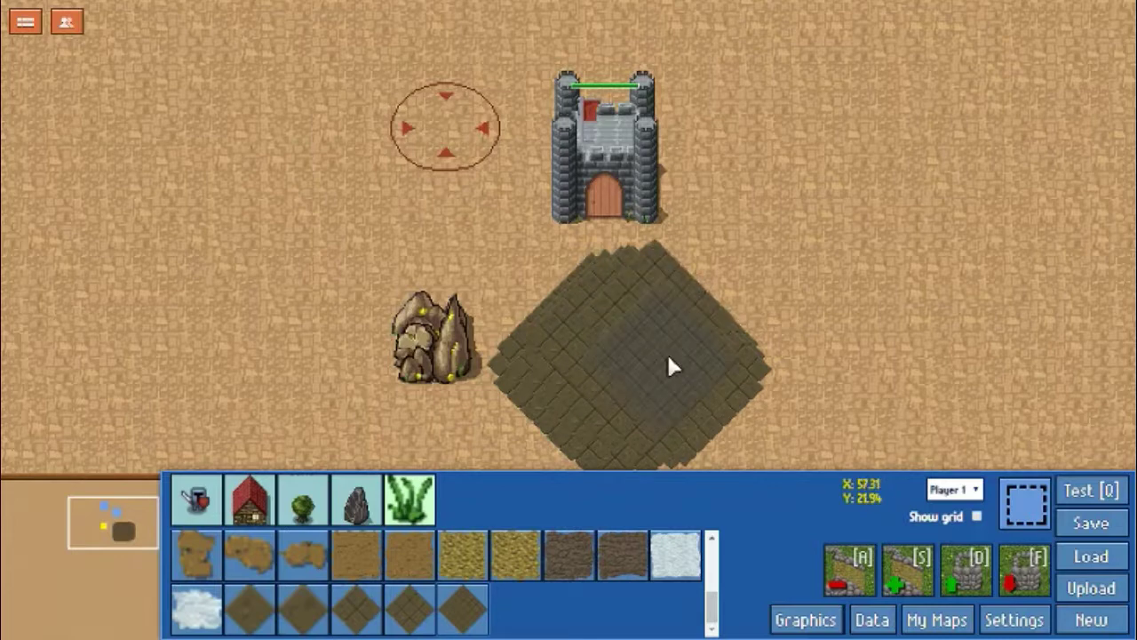
pyautogui.moveTo(632, 313); pyautogui.dragTo(676, 326)
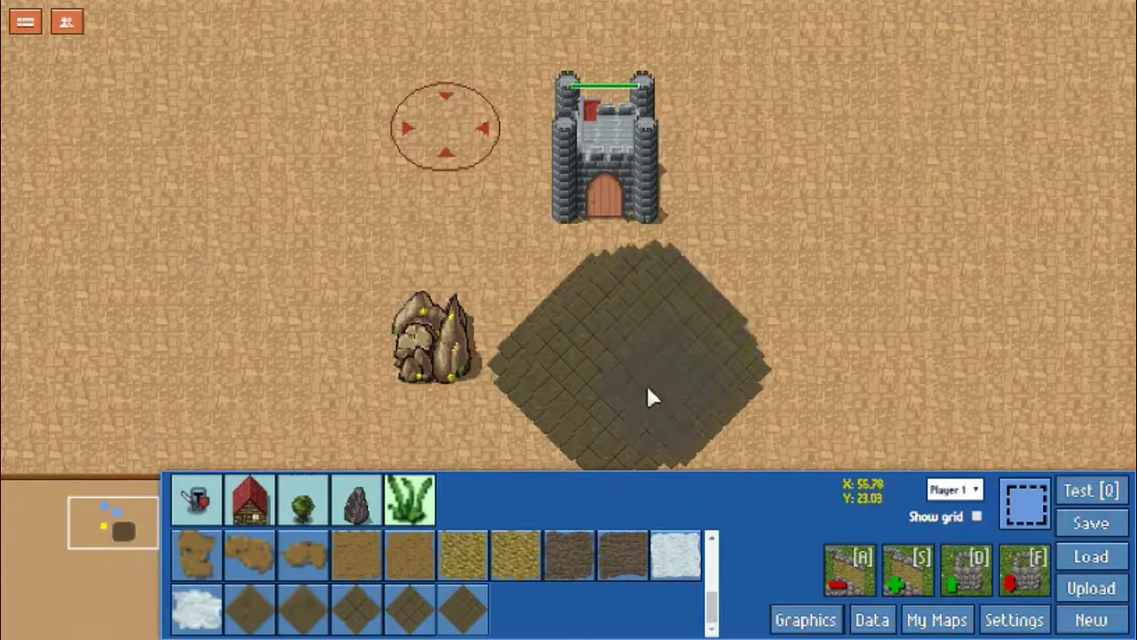
pyautogui.click(1035, 502)
pyautogui.moveTo(274, 74)
pyautogui.mouseDown()
pyautogui.moveTo(894, 429)
pyautogui.moveTo(902, 449)
pyautogui.moveTo(170, 253)
pyautogui.mouseUp()
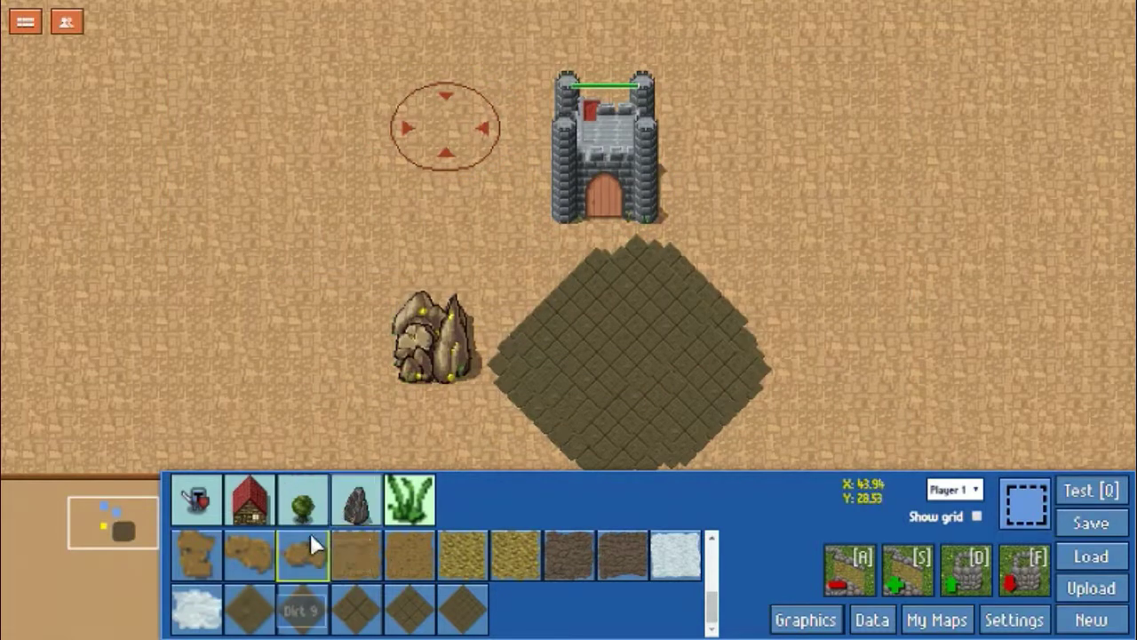
# Step: Scatter seven pink flowering cacti around the stone patch, then box-select the castle, start location and goldmine
pyautogui.click(355, 499)
pyautogui.click(302, 552)
pyautogui.click(712, 202)
pyautogui.click(633, 306)
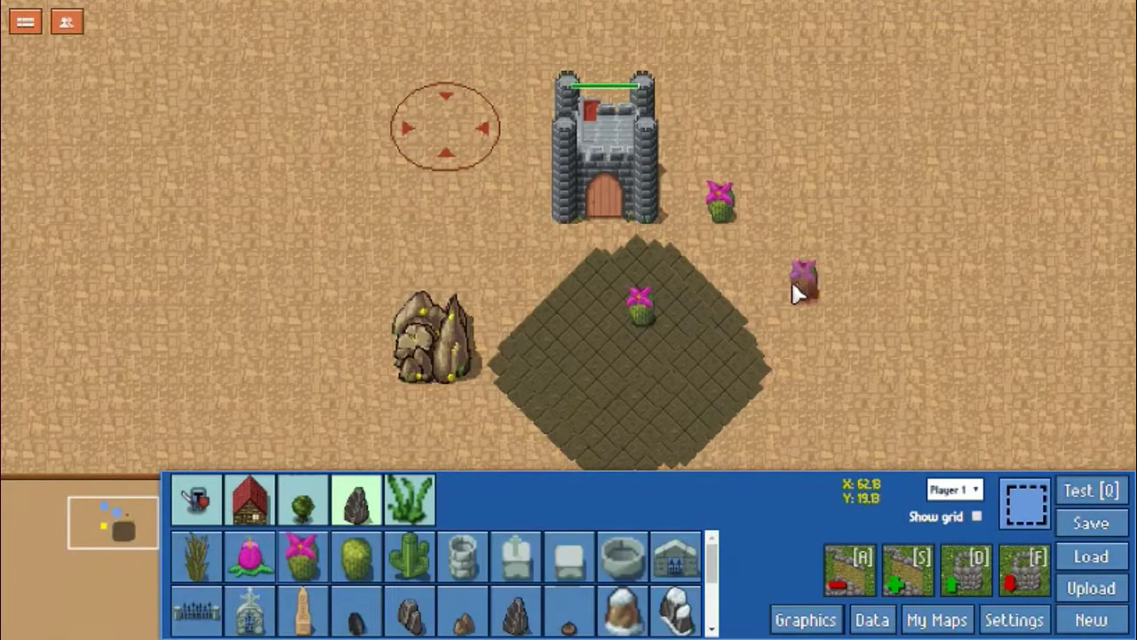
pyautogui.click(796, 283)
pyautogui.click(772, 283)
pyautogui.click(745, 361)
pyautogui.click(700, 334)
pyautogui.click(1026, 501)
pyautogui.moveTo(268, 49); pyautogui.dragTo(884, 395)
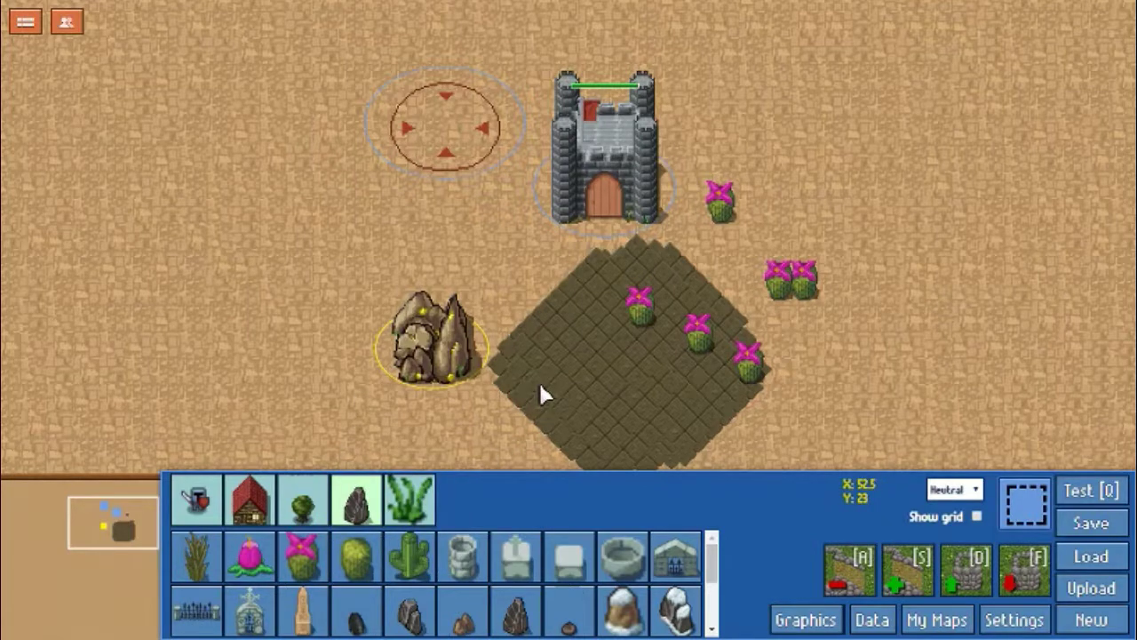
pyautogui.click(523, 155)
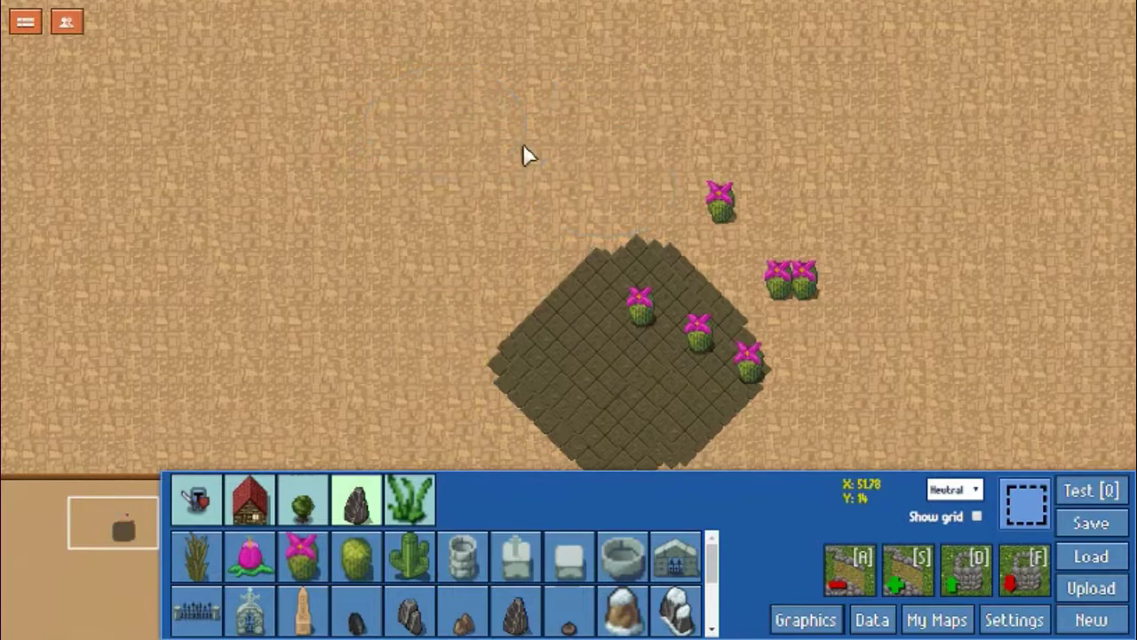
# Step: Box-select and delete the seven flowering cacti, then the dark stone tiles
pyautogui.moveTo(960, 101); pyautogui.dragTo(443, 411)
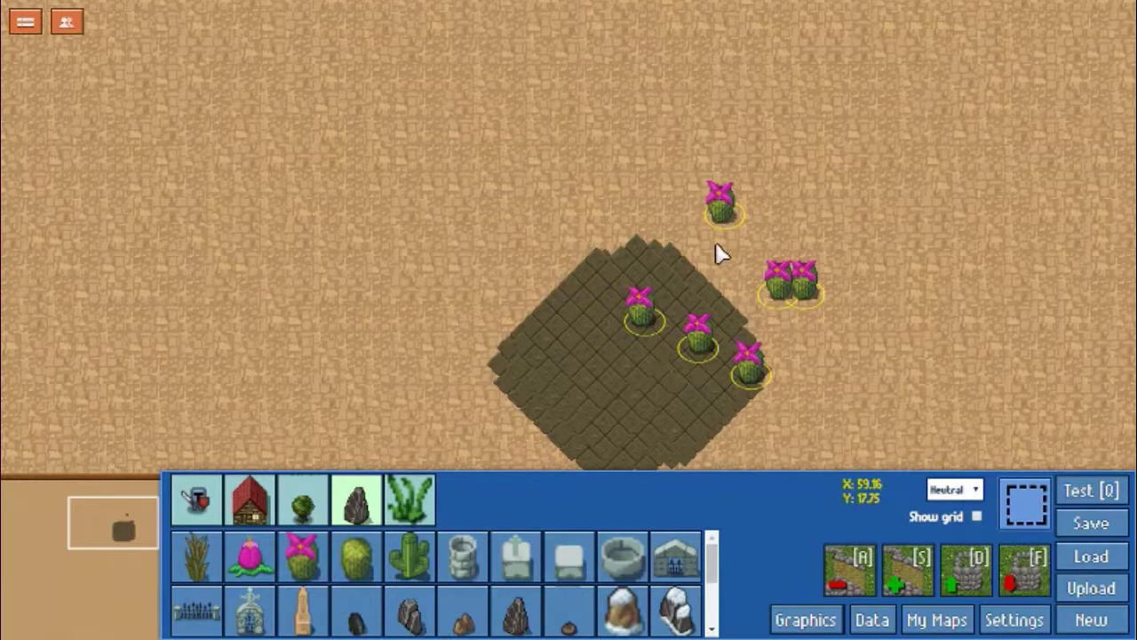
pyautogui.press('Delete')
pyautogui.moveTo(309, 175); pyautogui.dragTo(797, 453)
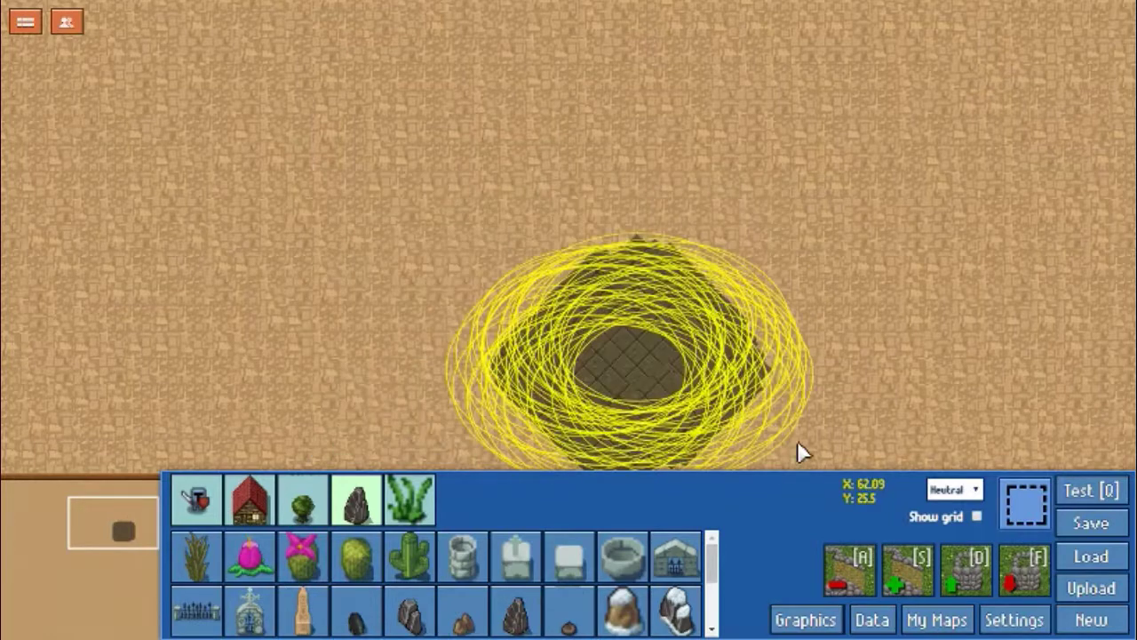
pyautogui.click(409, 497)
pyautogui.moveTo(388, 168); pyautogui.dragTo(818, 449)
pyautogui.moveTo(857, 186); pyautogui.dragTo(509, 444)
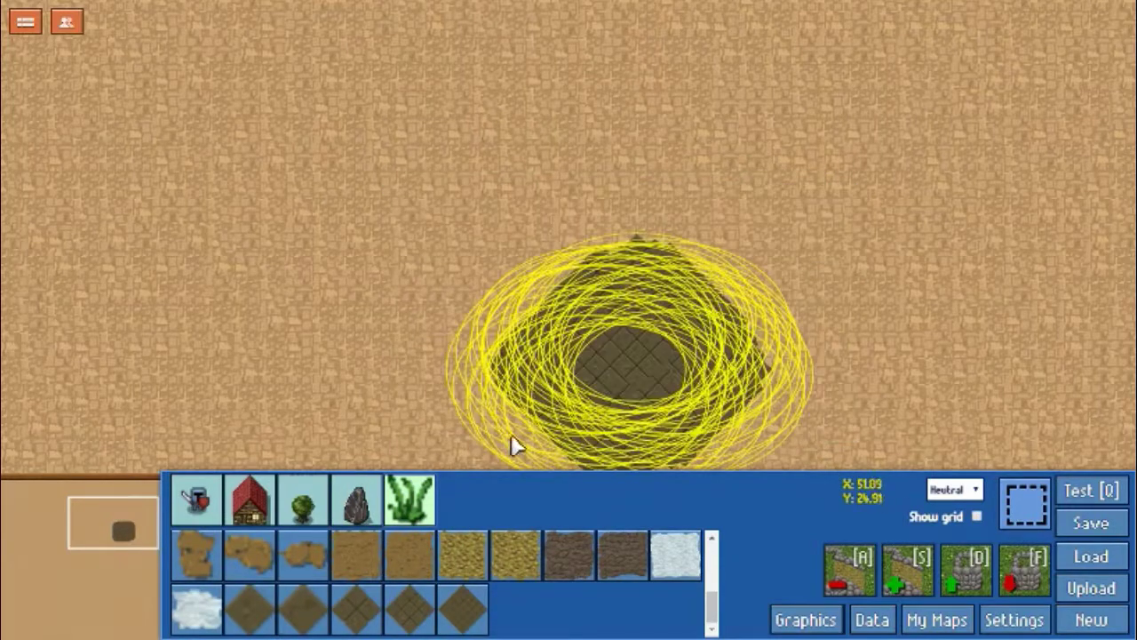
pyautogui.press('Delete')
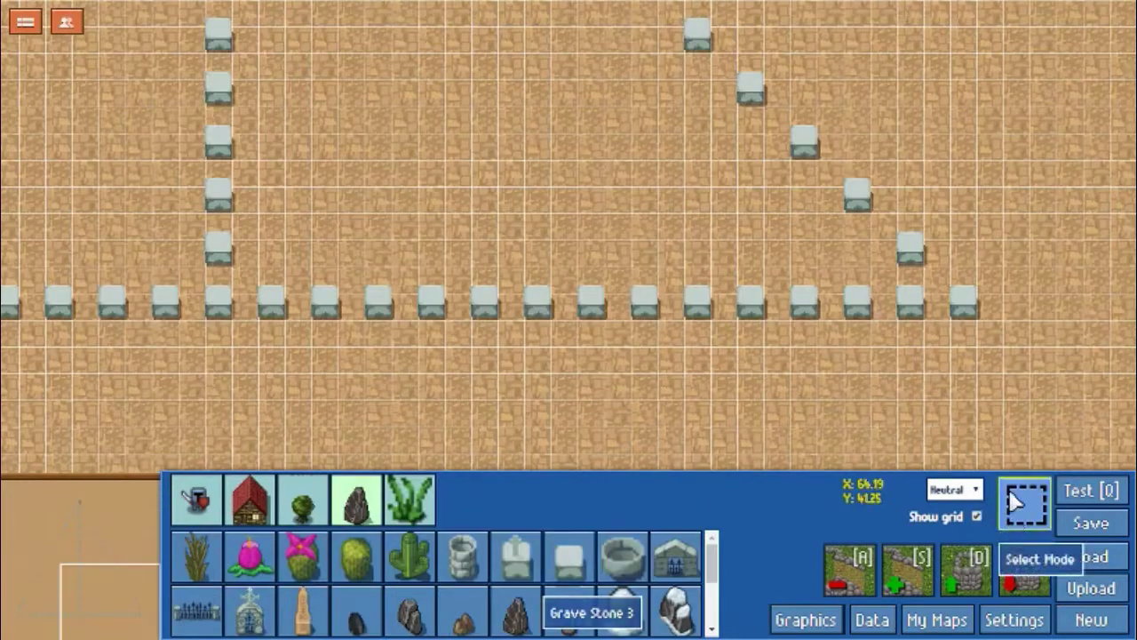
# Step: Replace the last gravestone in the row with a Grave Stone 1 pillar
pyautogui.click(1015, 502)
pyautogui.moveTo(995, 299); pyautogui.dragTo(952, 355)
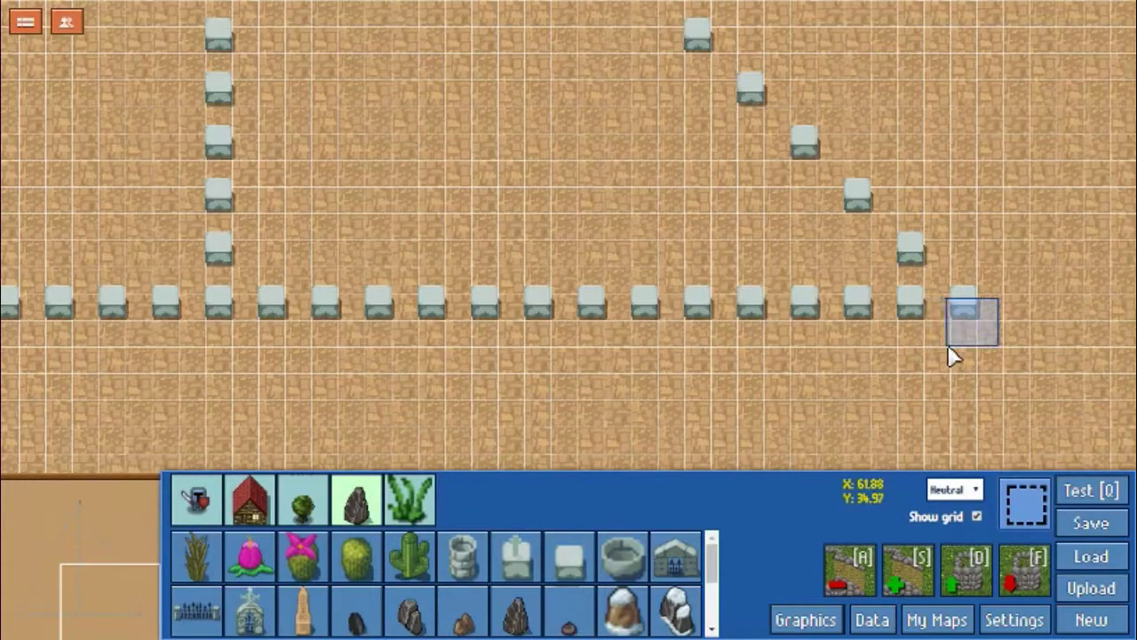
pyautogui.click(462, 557)
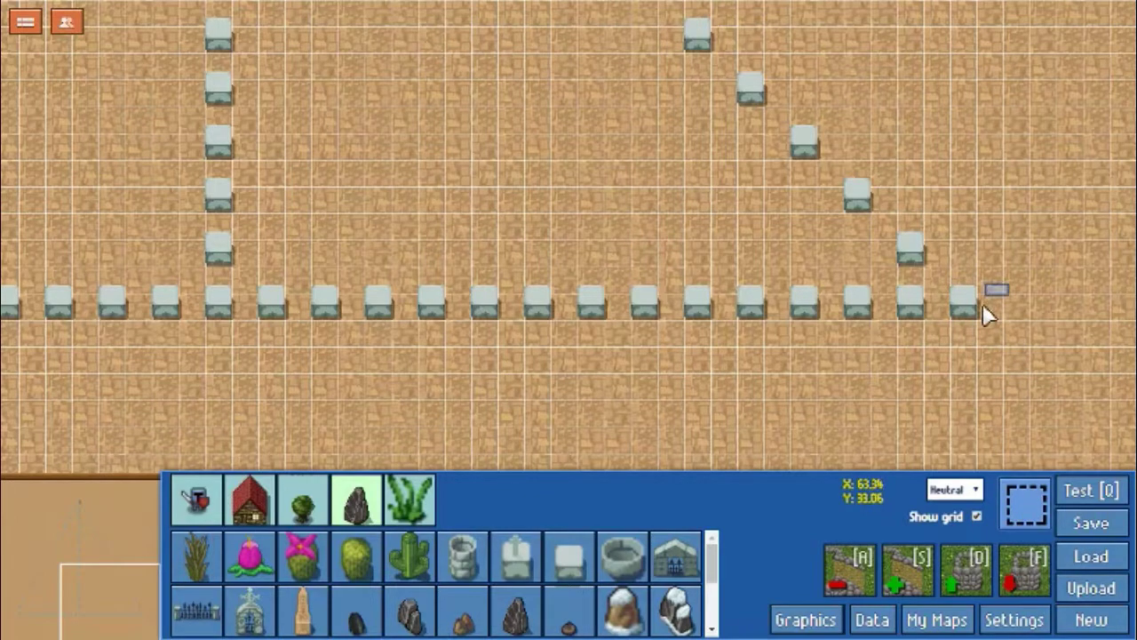
pyautogui.click(959, 311)
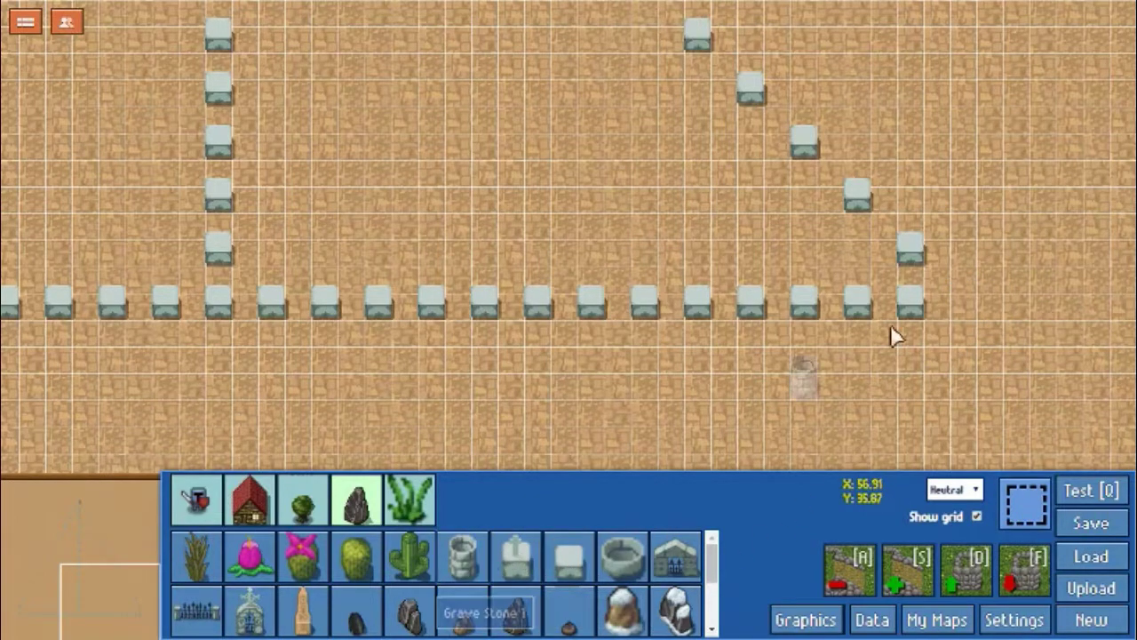
pyautogui.click(961, 302)
# Step: Pan across the map to inspect the gravestone pattern around the pillar
pyautogui.press('Left')
pyautogui.press('Left')
pyautogui.press('Left')
pyautogui.press('Left')
pyautogui.press('Left')
pyautogui.press('Left')
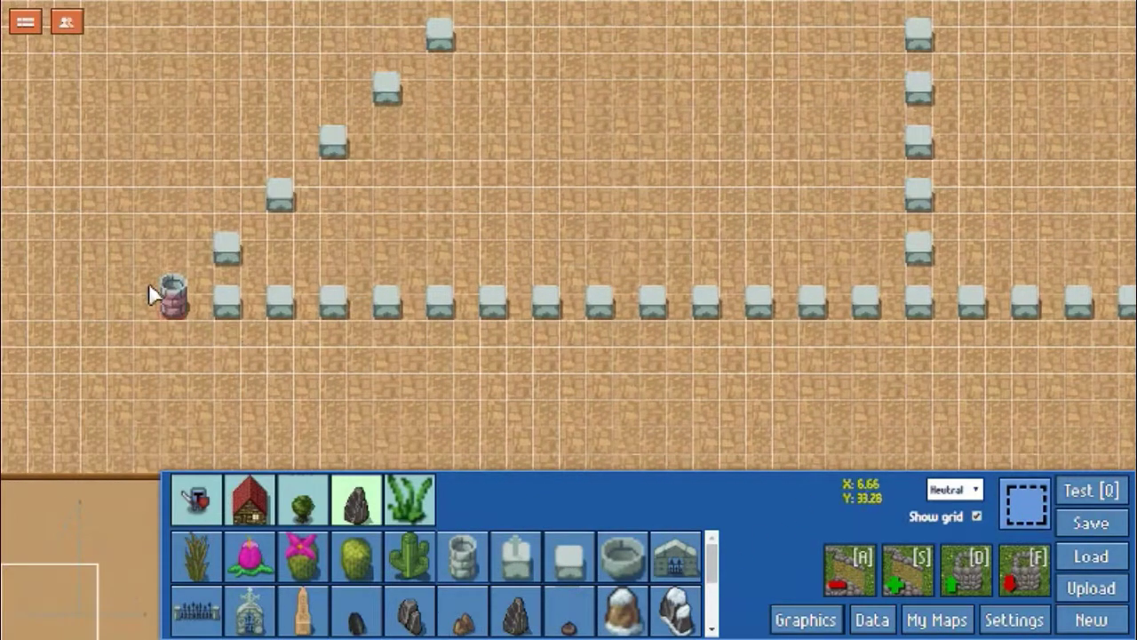
pyautogui.press('Up')
pyautogui.press('Up')
pyautogui.press('Up')
pyautogui.press('Up')
pyautogui.press('Up')
pyautogui.press('Up')
pyautogui.press('Right')
pyautogui.press('Right')
pyautogui.press('Right')
pyautogui.press('Right')
pyautogui.press('Right')
pyautogui.press('Right')
pyautogui.press('Right')
pyautogui.press('Right')
pyautogui.press('Right')
pyautogui.press('Right')
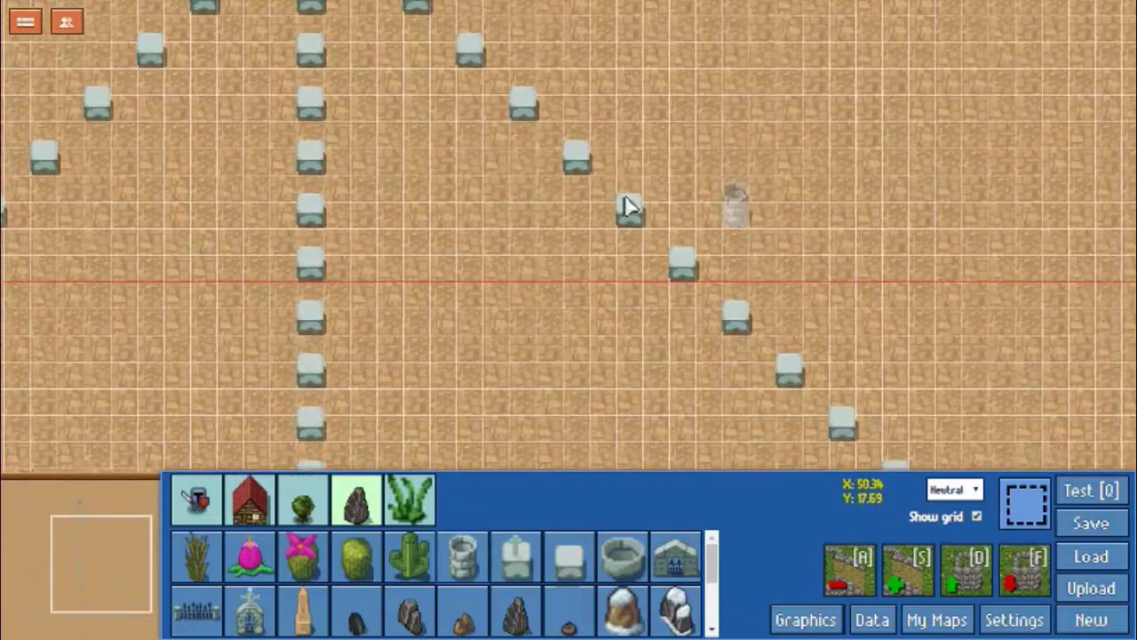
pyautogui.press('Left')
pyautogui.press('Left')
pyautogui.press('Left')
pyautogui.press('Left')
pyautogui.press('Left')
pyautogui.press('Left')
pyautogui.press('Up')
pyautogui.press('Up')
pyautogui.press('Up')
pyautogui.press('Up')
pyautogui.press('Down')
pyautogui.press('Down')
pyautogui.press('Down')
pyautogui.press('Down')
pyautogui.press('Down')
pyautogui.press('Down')
pyautogui.press('Down')
pyautogui.press('Down')
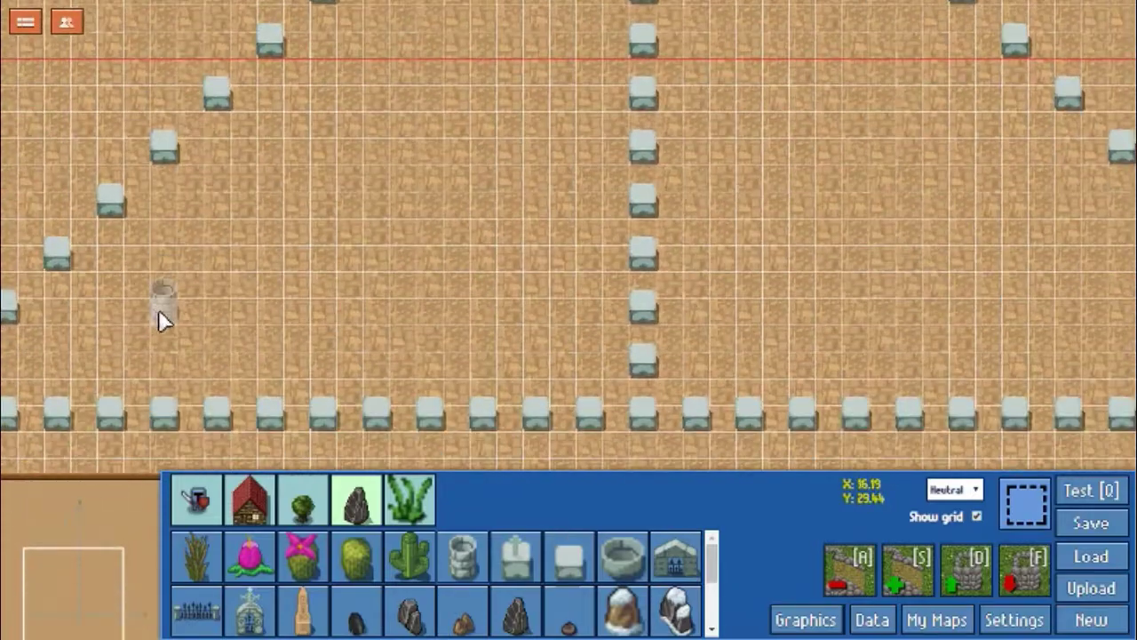
pyautogui.press('Left')
pyautogui.press('Left')
pyautogui.press('Left')
pyautogui.press('Left')
pyautogui.press('Left')
pyautogui.press('Right')
pyautogui.press('Right')
pyautogui.press('Right')
pyautogui.press('Right')
pyautogui.press('Right')
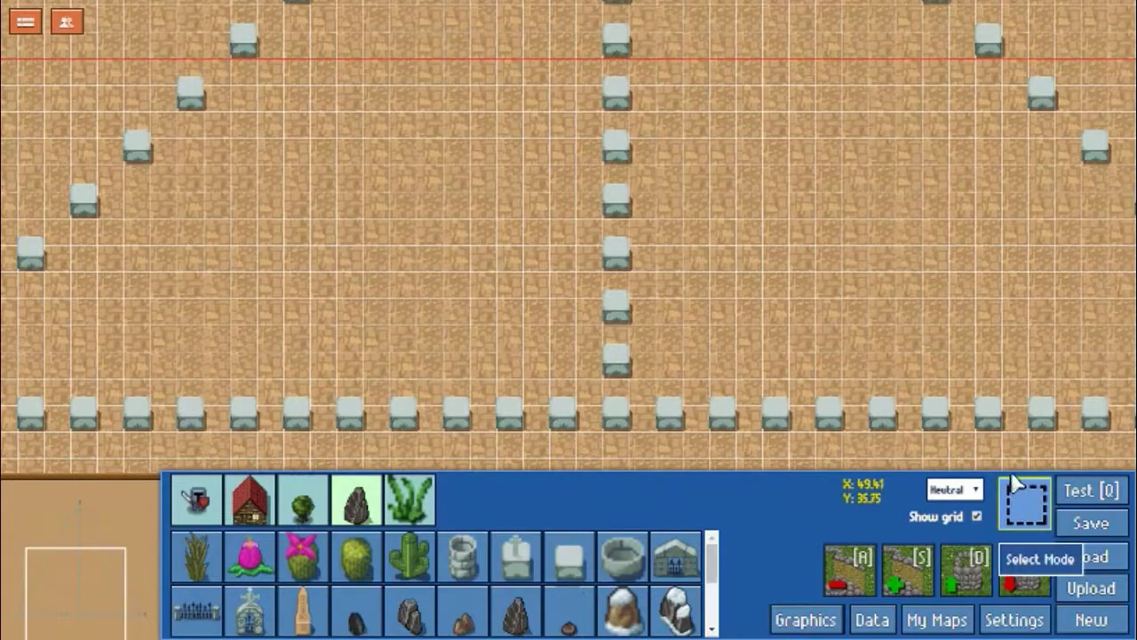
pyautogui.click(1017, 484)
pyautogui.press('Right')
pyautogui.press('Right')
pyautogui.press('Right')
pyautogui.press('Right')
pyautogui.press('Right')
pyautogui.press('Right')
pyautogui.press('Right')
pyautogui.press('Right')
pyautogui.press('Up')
pyautogui.press('Up')
pyautogui.press('Up')
pyautogui.press('Up')
pyautogui.press('Up')
pyautogui.press('Up')
pyautogui.press('Up')
pyautogui.moveTo(626, 176); pyautogui.dragTo(869, 289)
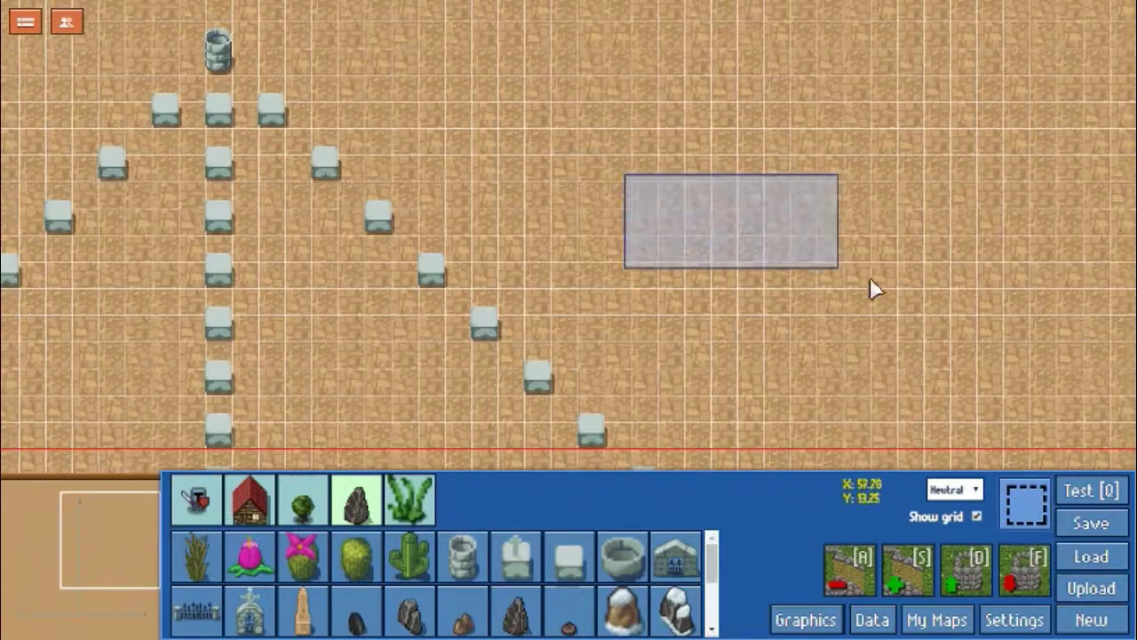
# Step: Finish reviewing the gravestone lines up toward the pillar, then exit full screen with F11
pyautogui.press('Left')
pyautogui.press('Left')
pyautogui.press('Left')
pyautogui.press('Left')
pyautogui.press('Left')
pyautogui.press('Left')
pyautogui.press('Left')
pyautogui.press('Left')
pyautogui.press('Left')
pyautogui.press('Left')
pyautogui.press('Down')
pyautogui.press('Down')
pyautogui.press('Down')
pyautogui.press('Down')
pyautogui.press('Down')
pyautogui.press('Down')
pyautogui.press('Down')
pyautogui.press('Down')
pyautogui.press('Down')
pyautogui.press('Down')
pyautogui.press('Right')
pyautogui.press('Right')
pyautogui.press('Right')
pyautogui.press('Right')
pyautogui.press('Right')
pyautogui.moveTo(388, 419); pyautogui.dragTo(587, 458)
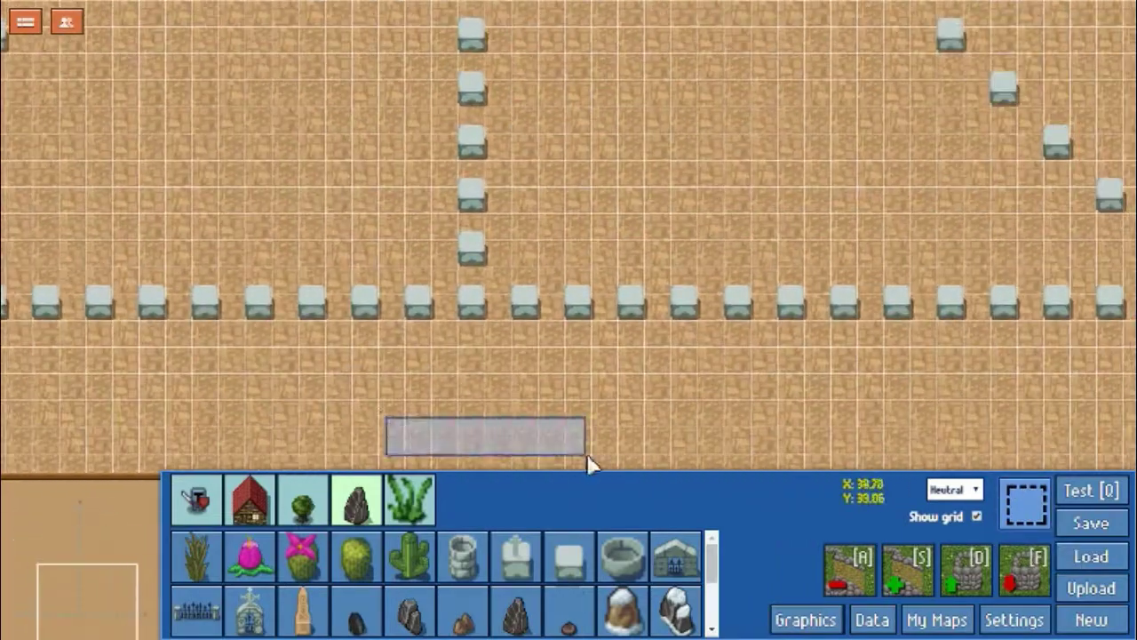
pyautogui.press('Up')
pyautogui.press('Up')
pyautogui.press('Up')
pyautogui.press('Up')
pyautogui.press('Up')
pyautogui.press('Up')
pyautogui.press('Up')
pyautogui.press('Up')
pyautogui.press('Up')
pyautogui.press('Up')
pyautogui.press('Up')
pyautogui.press('Right')
pyautogui.press('Right')
pyautogui.press('Right')
pyautogui.press('Right')
pyautogui.press('Right')
pyautogui.press('Right')
pyautogui.press('Right')
pyautogui.press('Right')
pyautogui.press('Right')
pyautogui.press('Left')
pyautogui.press('Left')
pyautogui.press('Left')
pyautogui.press('Left')
pyautogui.press('Left')
pyautogui.press('Left')
pyautogui.press('Left')
pyautogui.press('Left')
pyautogui.press('Left')
pyautogui.press('Left')
pyautogui.press('Left')
pyautogui.press('Left')
pyautogui.press('Left')
pyautogui.press('Right')
pyautogui.press('Right')
pyautogui.press('Right')
pyautogui.press('Right')
pyautogui.press('Right')
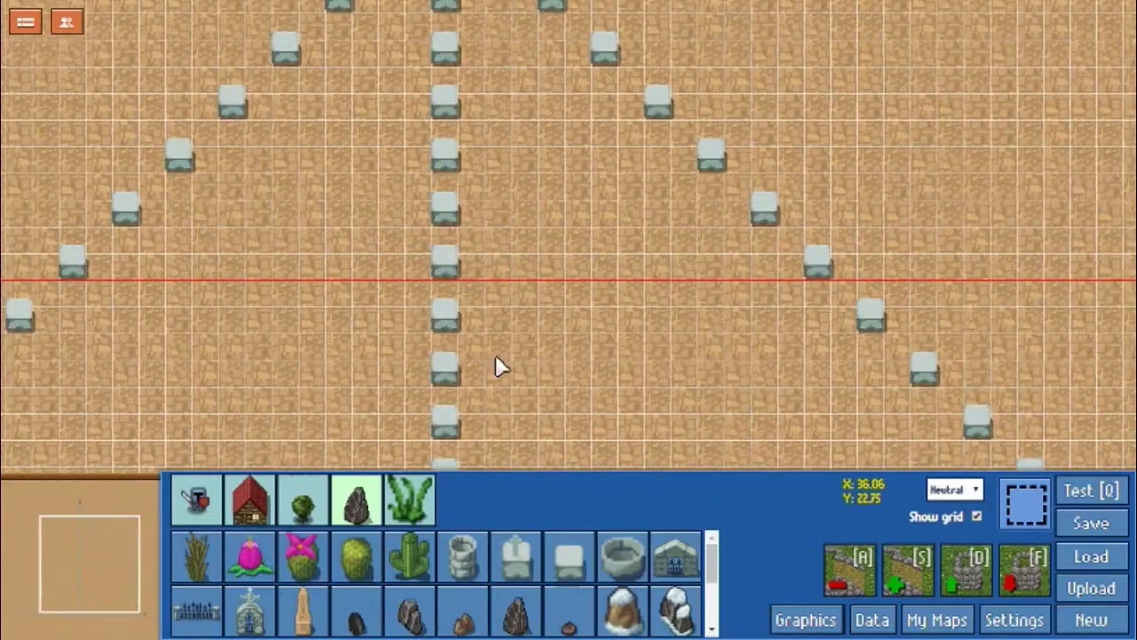
pyautogui.press('Left')
pyautogui.press('Left')
pyautogui.press('Left')
pyautogui.press('Left')
pyautogui.press('Left')
pyautogui.press('Left')
pyautogui.press('Left')
pyautogui.press('Left')
pyautogui.press('Left')
pyautogui.press('Left')
pyautogui.press('Up')
pyautogui.press('Up')
pyautogui.press('Up')
pyautogui.press('Up')
pyautogui.press('Up')
pyautogui.press('Up')
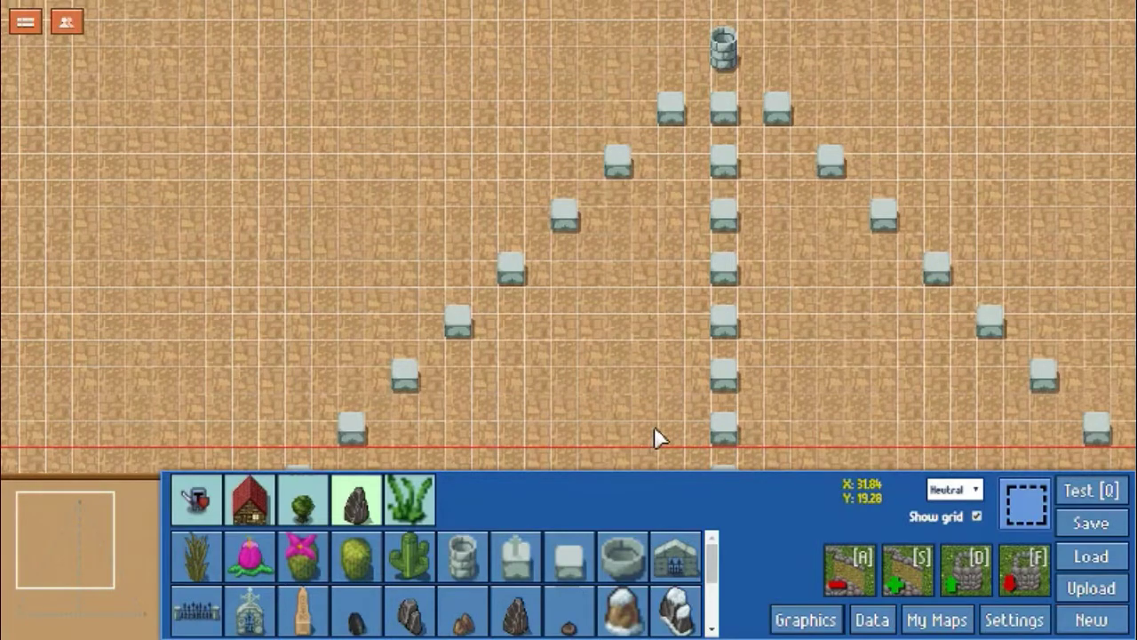
pyautogui.press('F11')
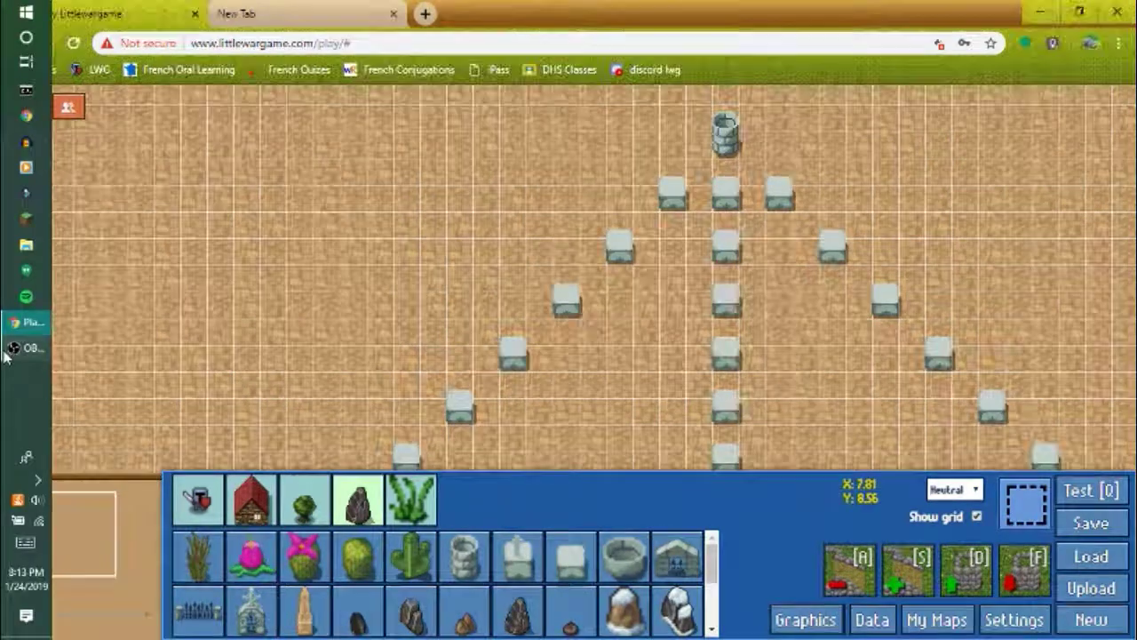